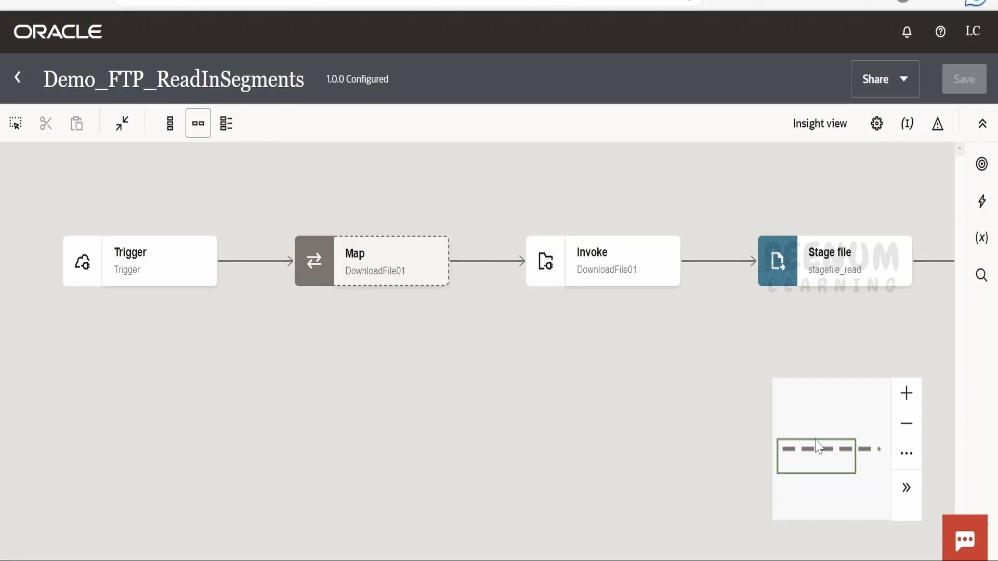
Review the operation settings of the existing stagefile_read action, then close it without changes.
left_click(906, 425)
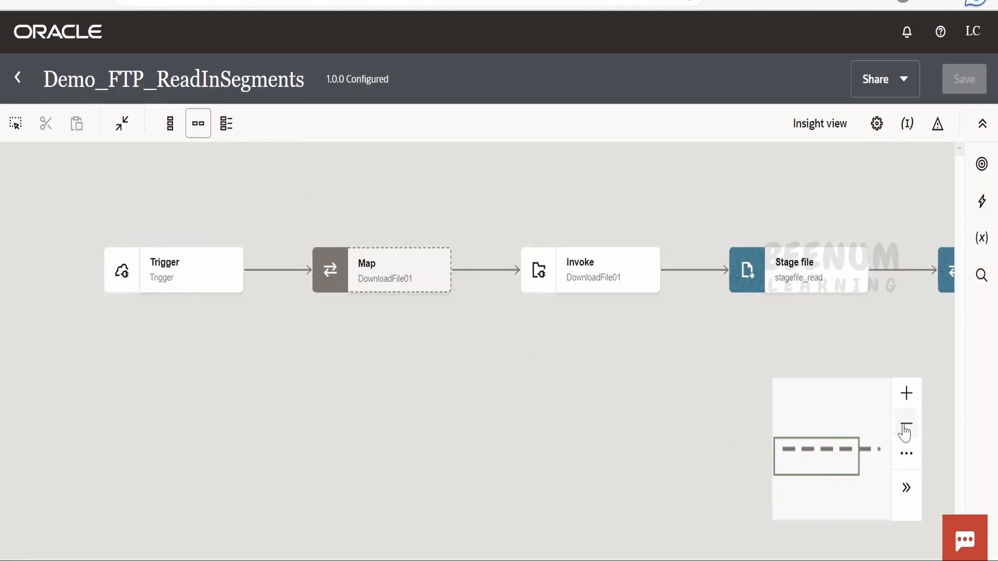
left_click_drag(550, 376, 470, 372)
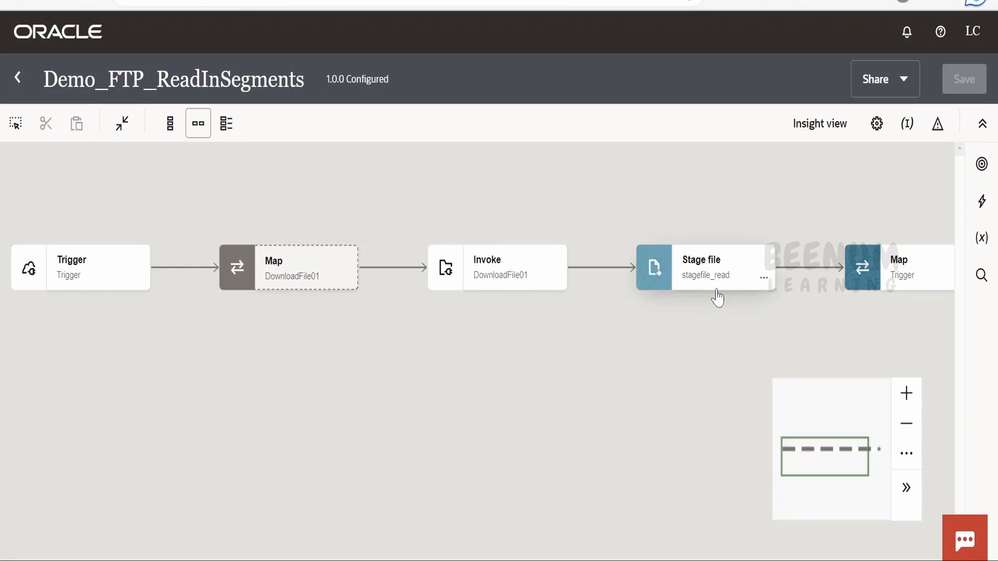
mouse_move(717, 298)
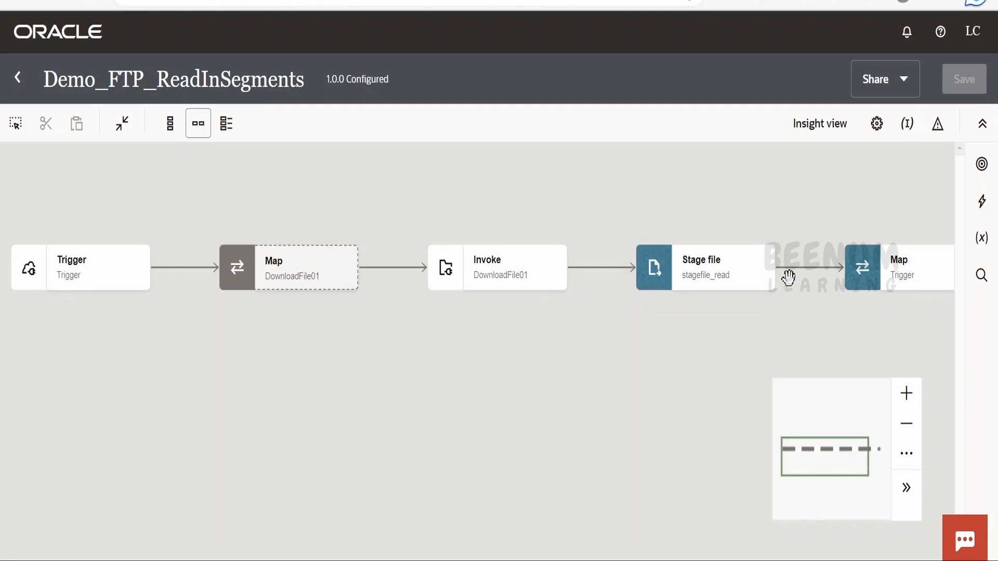
left_click(764, 278)
left_click(783, 325)
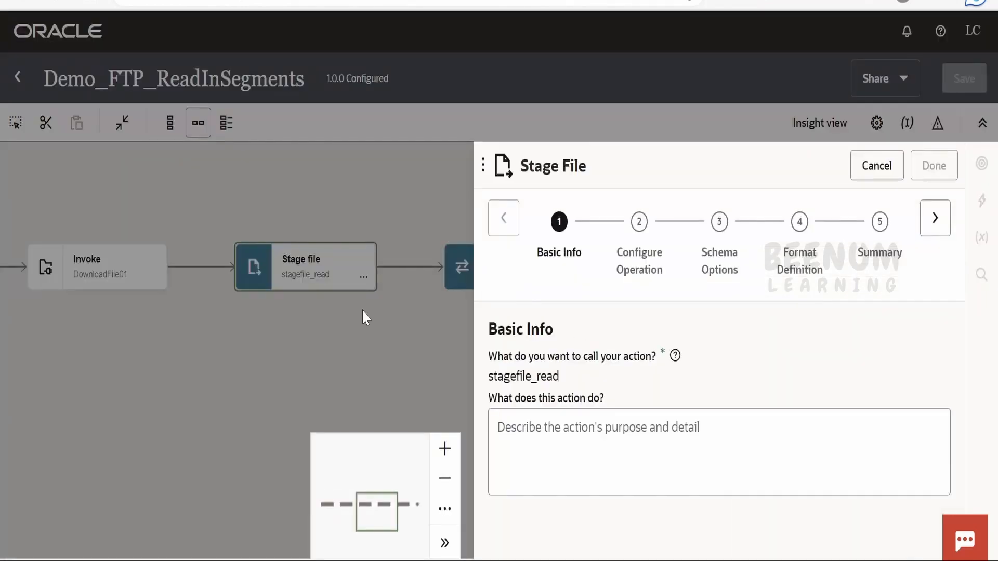
left_click(942, 233)
scroll(656, 381, "down", 1)
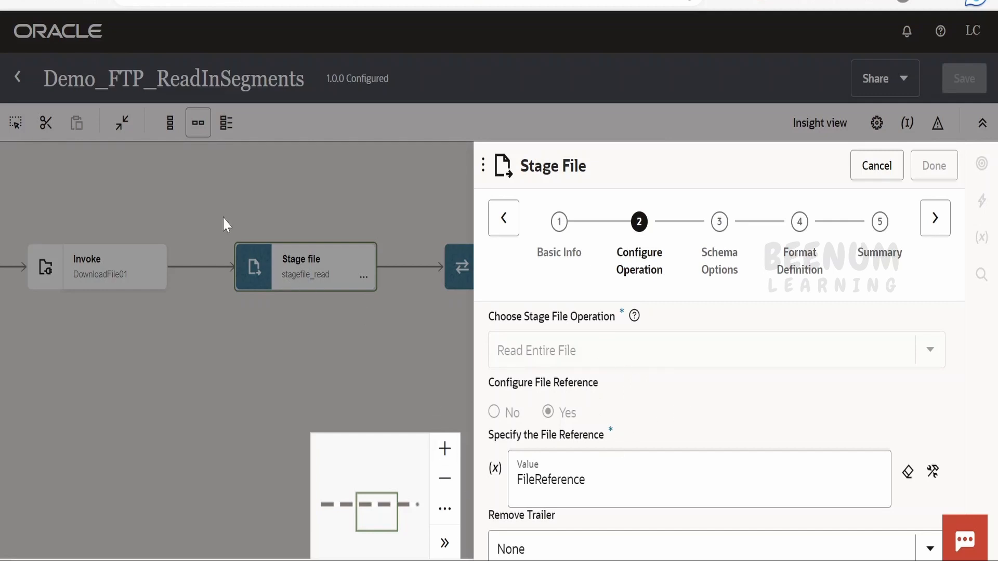
left_click(886, 174)
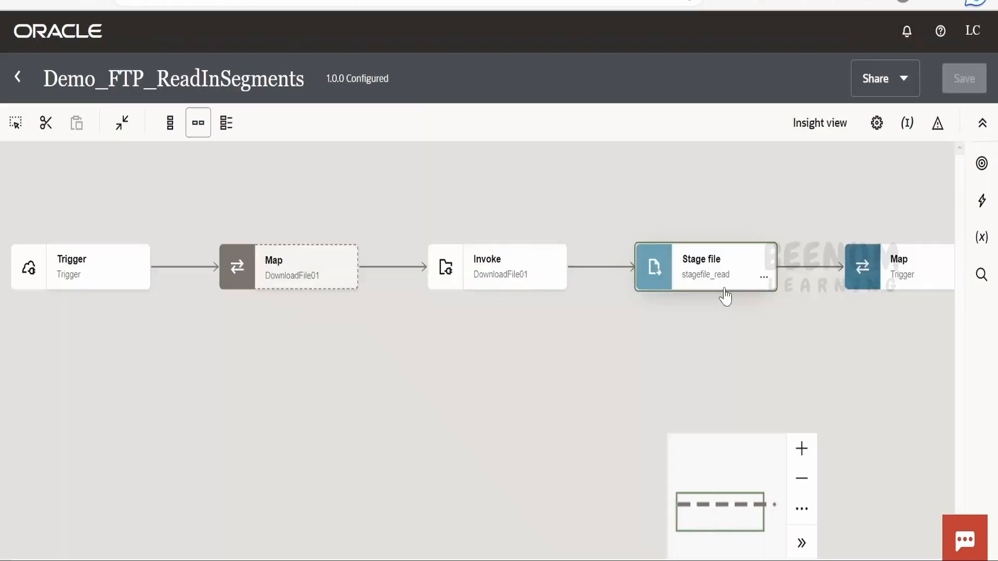
Delete the stagefile_read stage file action from the integration flow.
left_click(764, 277)
left_click(787, 362)
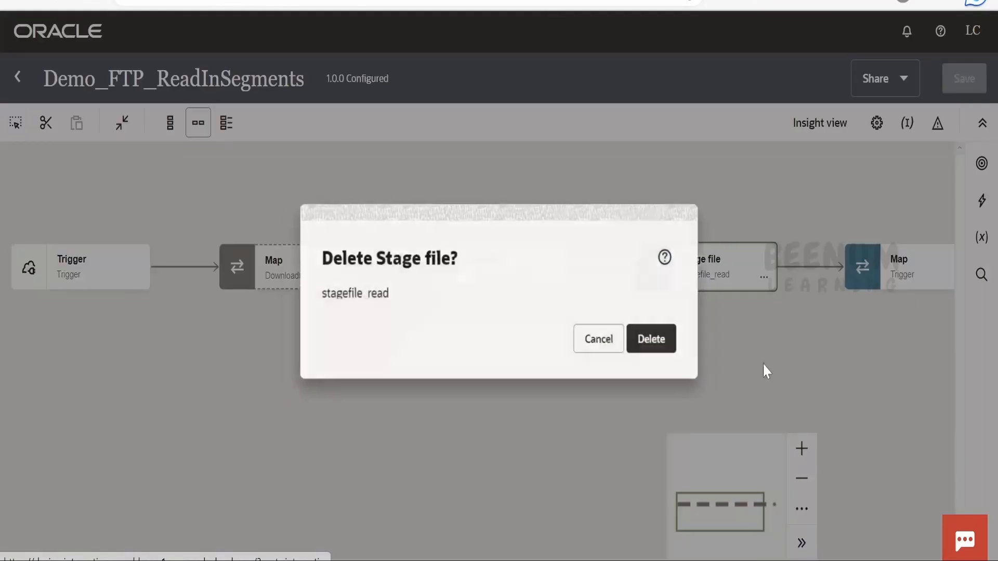
left_click(660, 343)
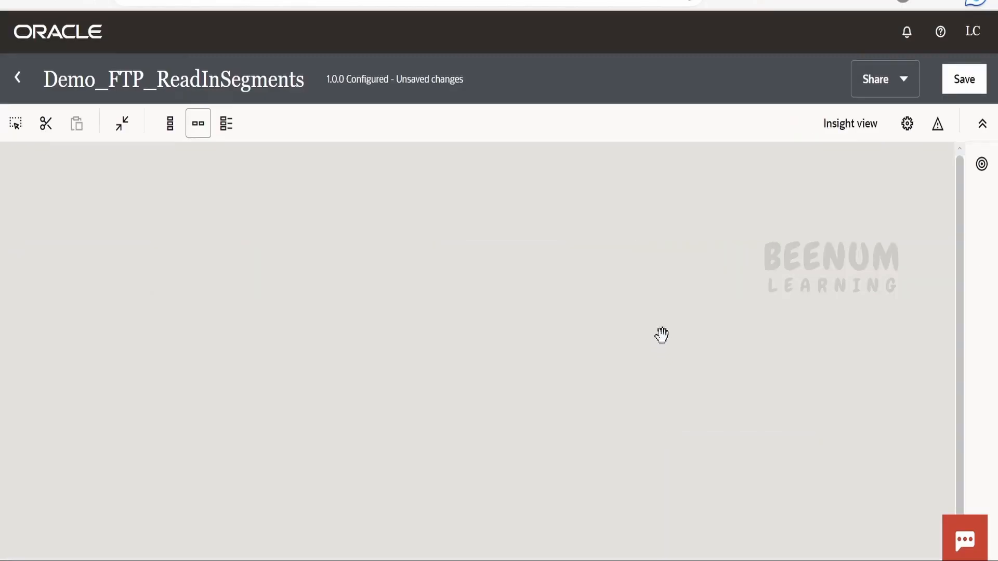
Add a Stage file action named ReadFileInSegments after the DownloadFile01 invoke and proceed to its operation settings.
left_click(601, 267)
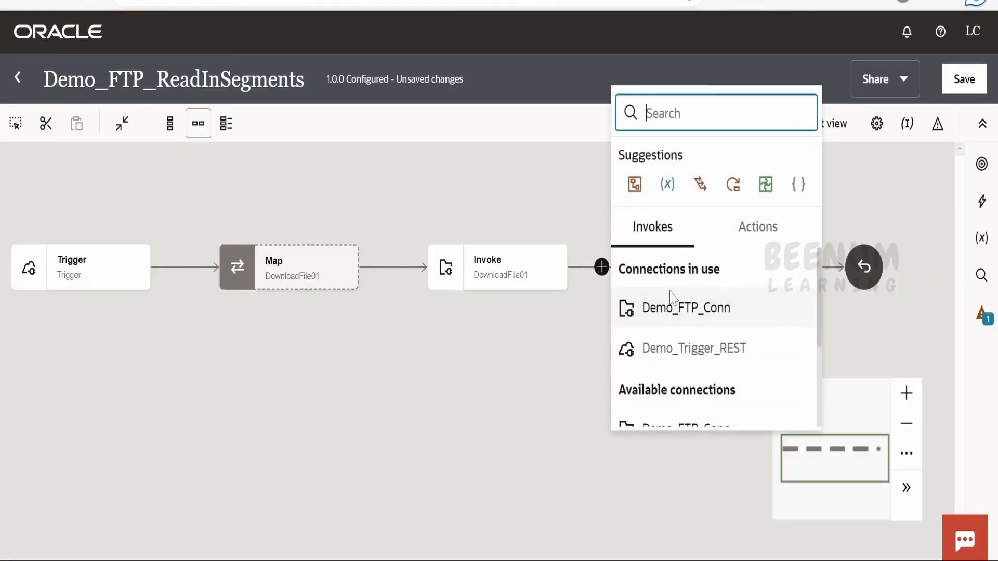
type("stage")
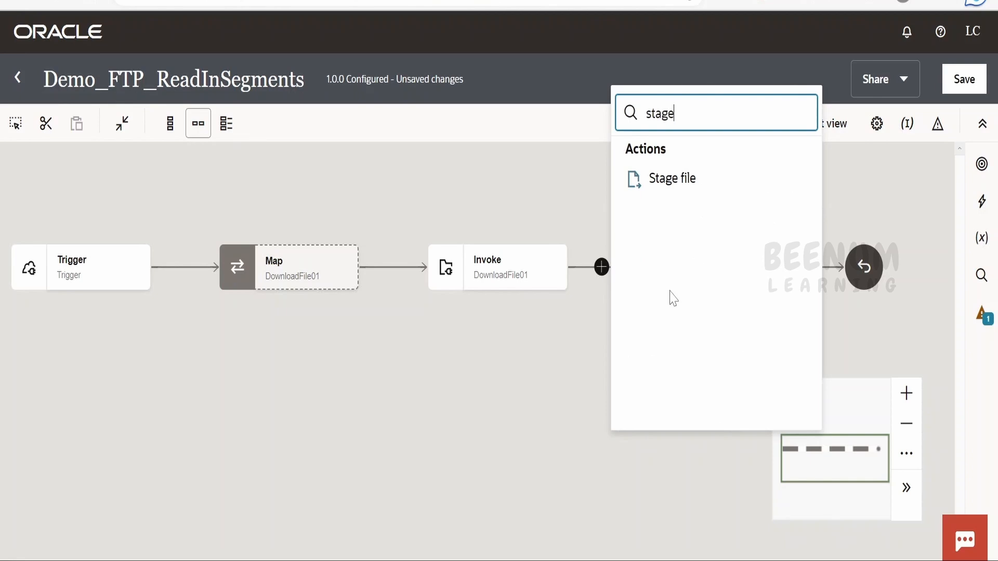
left_click(683, 179)
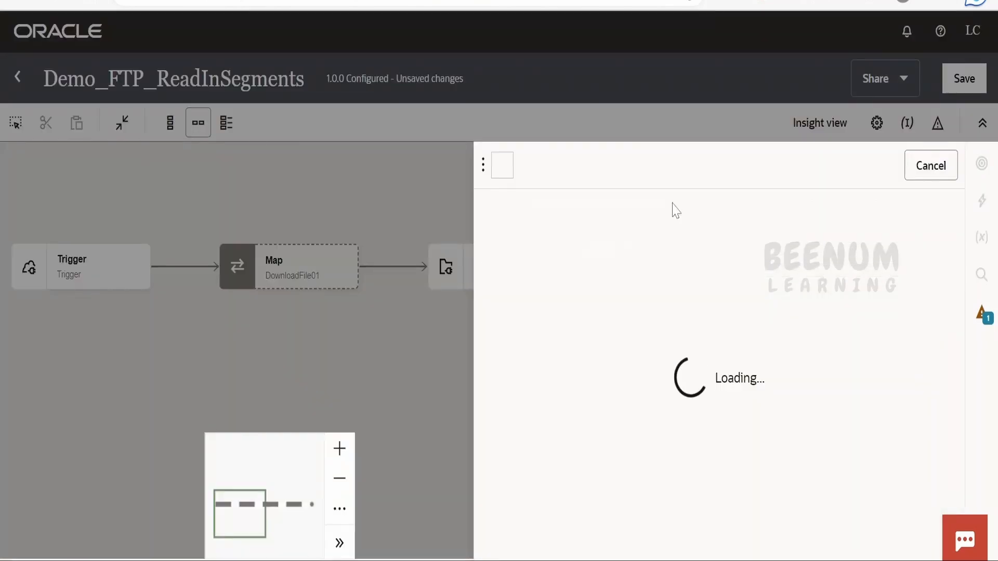
type("Read")
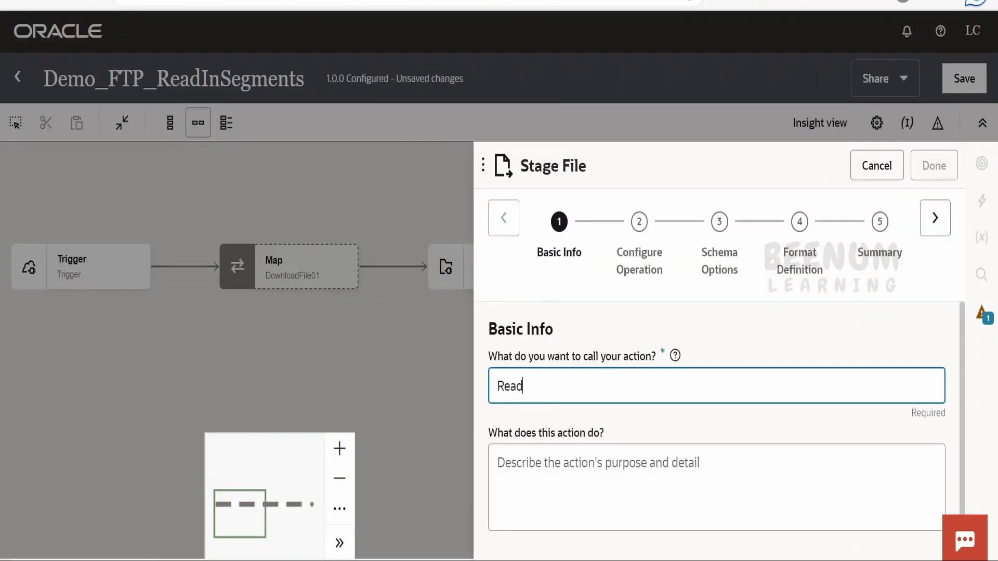
type("FileInSegments")
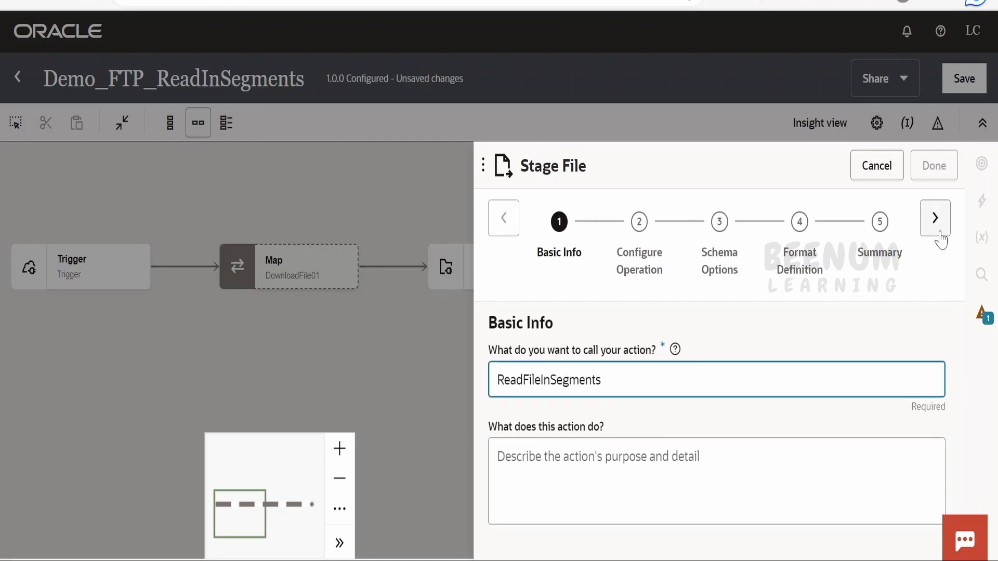
left_click(935, 219)
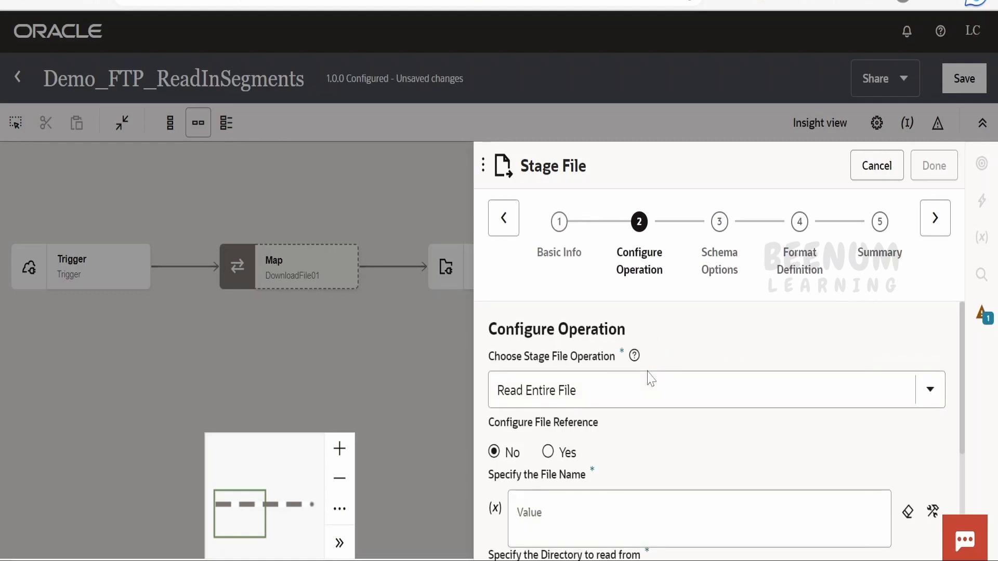
Choose the Read File in Segments operation and set Configure File Reference to Yes.
left_click(621, 390)
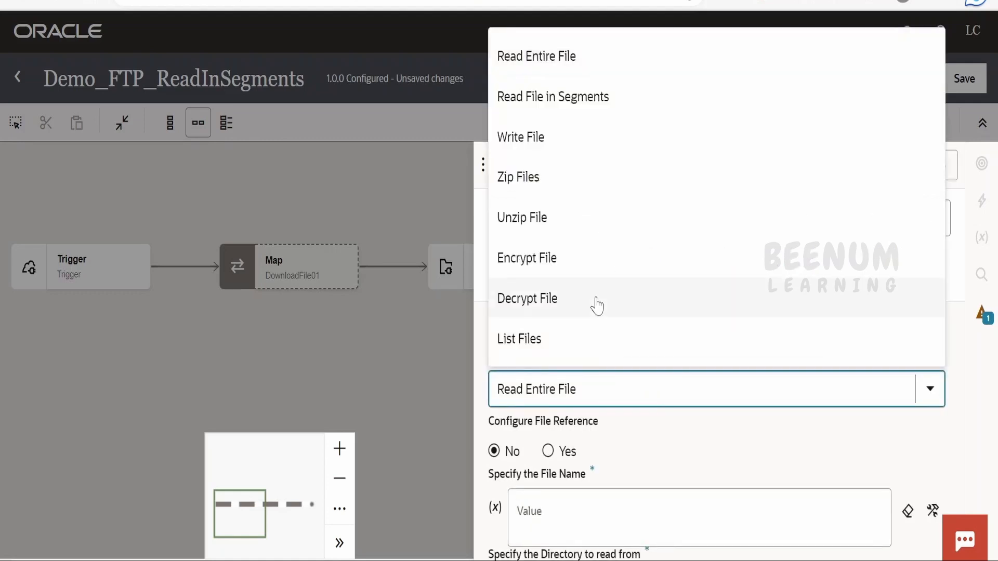
left_click(563, 110)
scroll(552, 419, "down", 1)
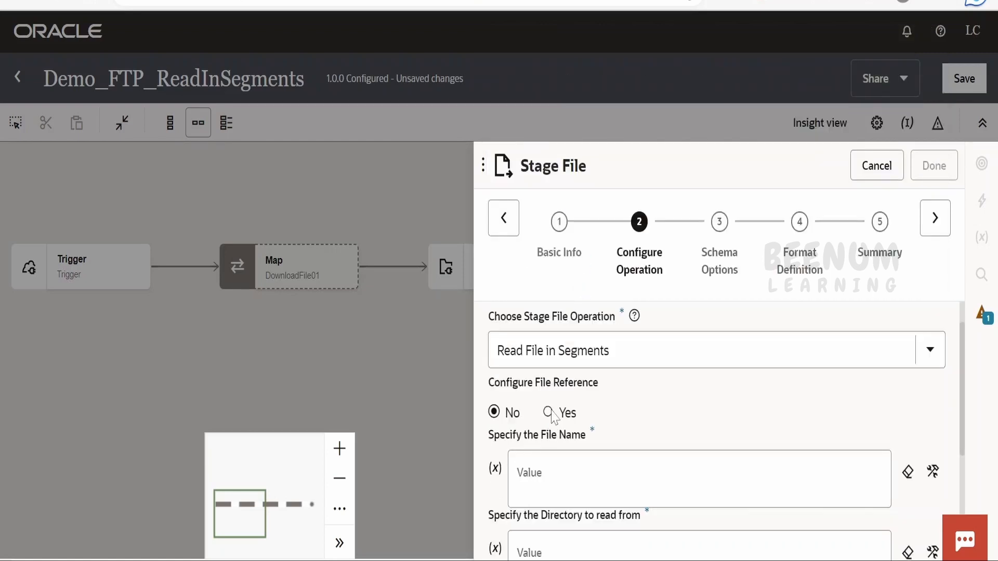
left_click(548, 413)
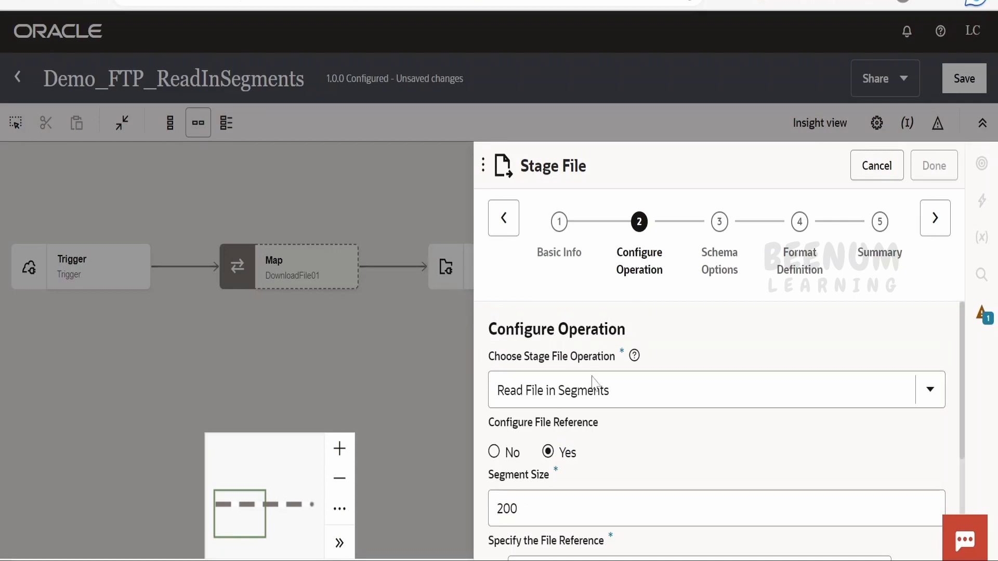
Map the file reference to FileReference under ICSFile in the $DownloadFile01 download response.
scroll(724, 495, "down", 2)
scroll(724, 494, "up", 1)
scroll(810, 461, "down", 1)
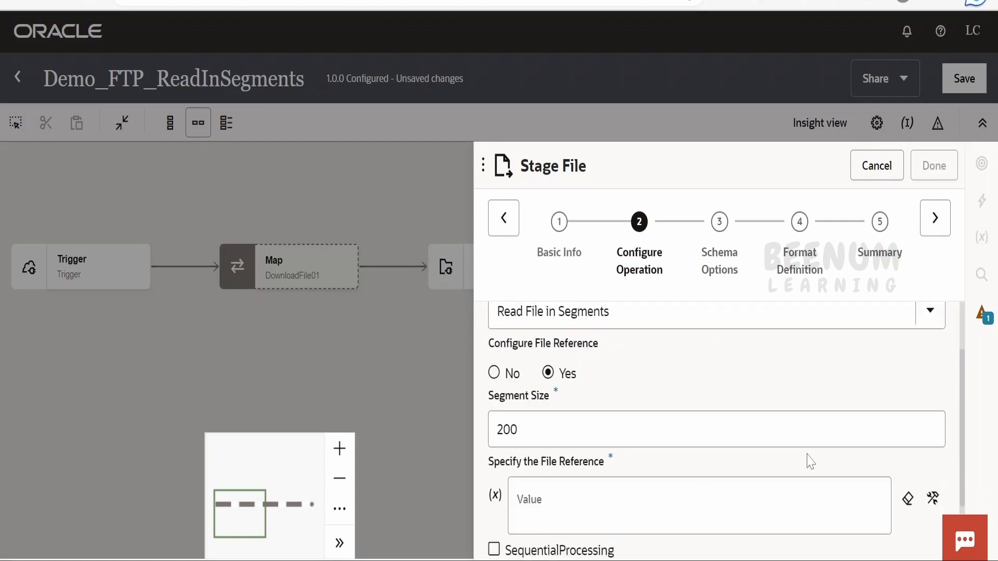
scroll(810, 461, "down", 1)
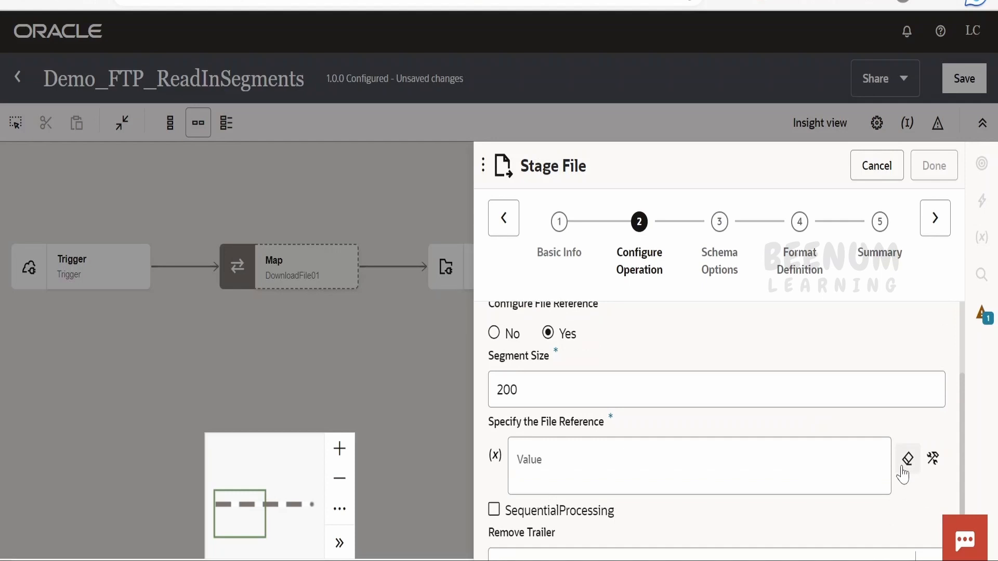
left_click(933, 459)
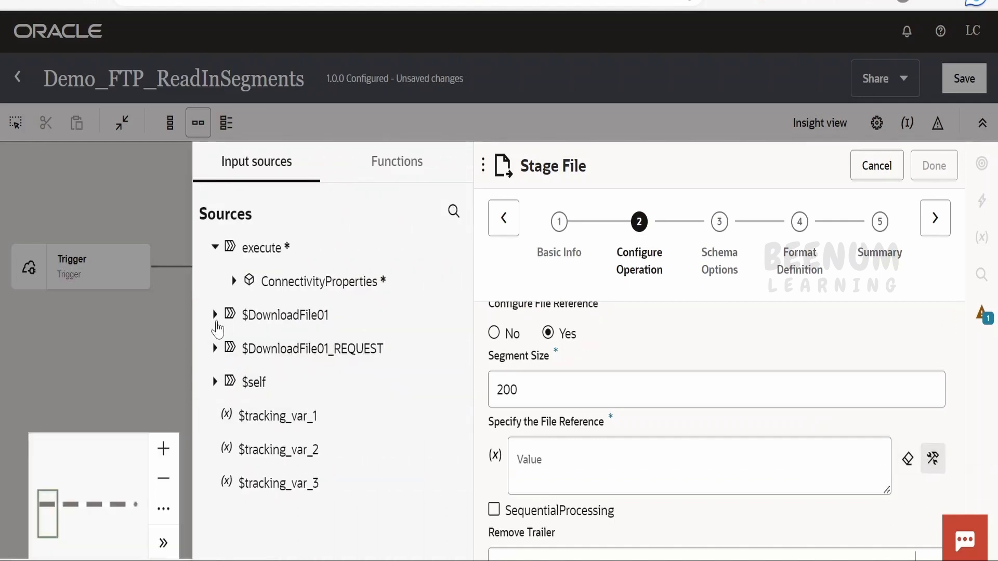
left_click(215, 315)
left_click(234, 348)
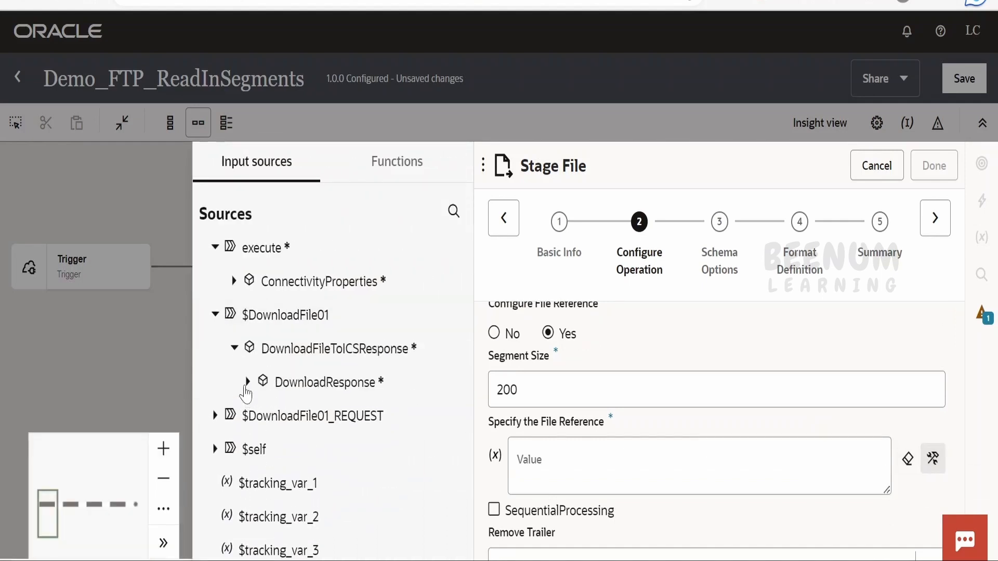
left_click(248, 382)
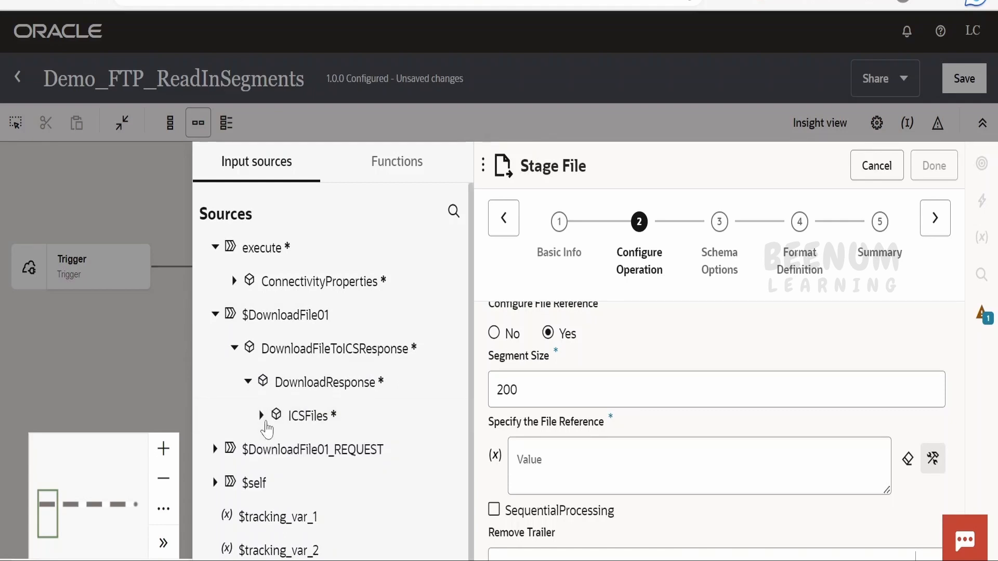
left_click(261, 415)
left_click(275, 449)
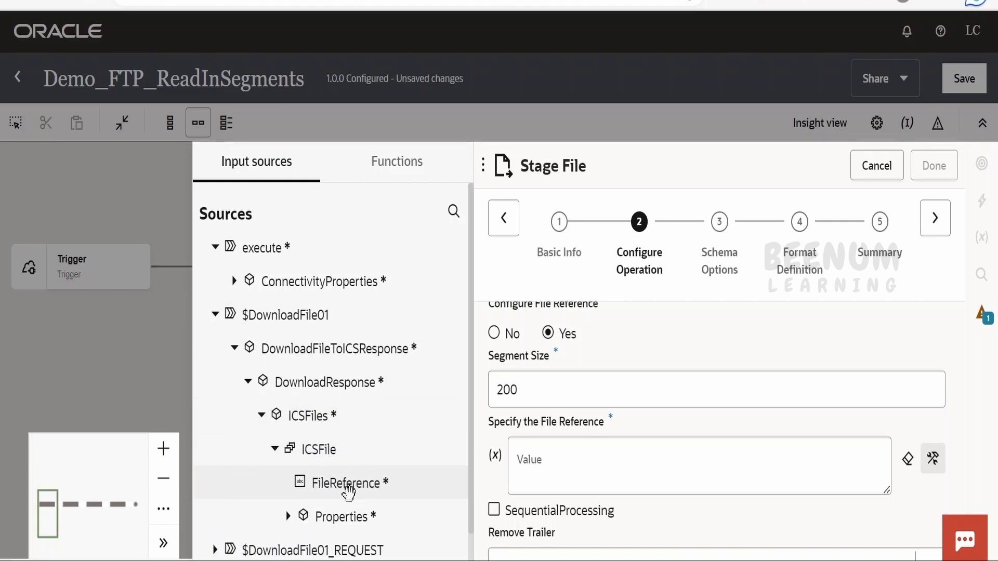
left_click_drag(330, 478, 568, 468)
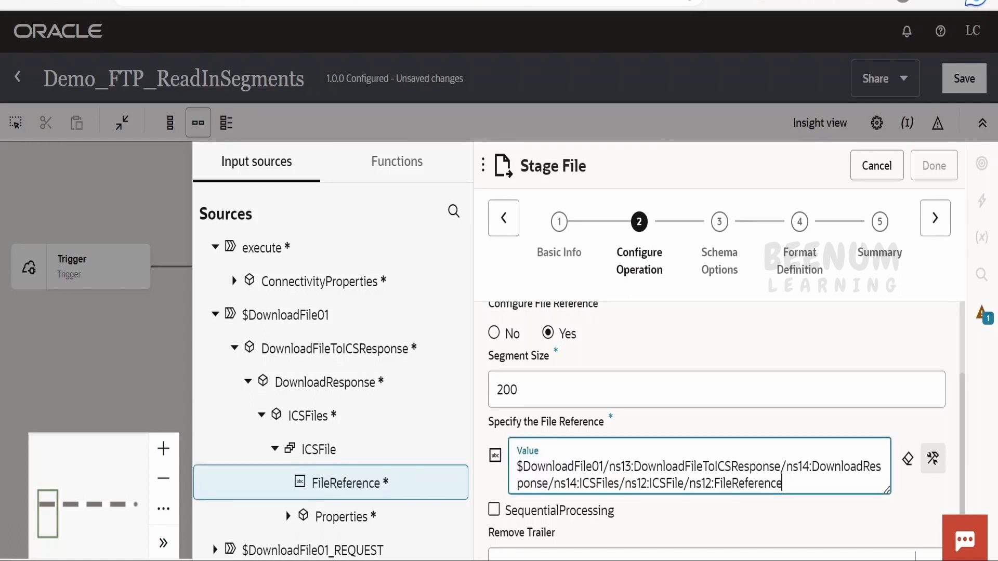
Set the segment size to 2.
left_click_drag(526, 389, 456, 366)
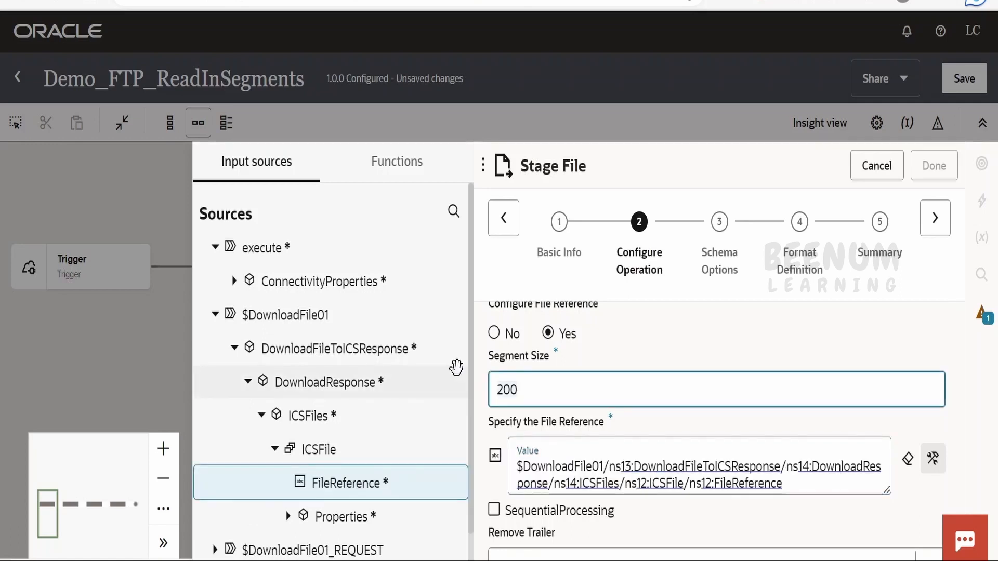
type("2")
left_click(549, 410)
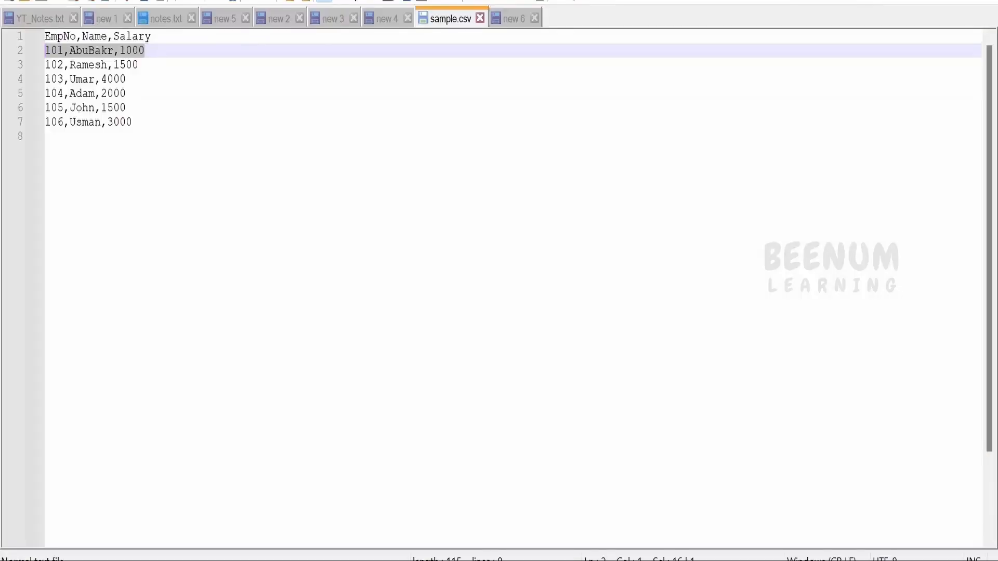
Examine how the records in sample.csv divide into segments of two by highlighting consecutive pairs in the text editor.
double_click(126, 65)
left_click_drag(113, 64, 45, 52)
left_click_drag(126, 94, 45, 79)
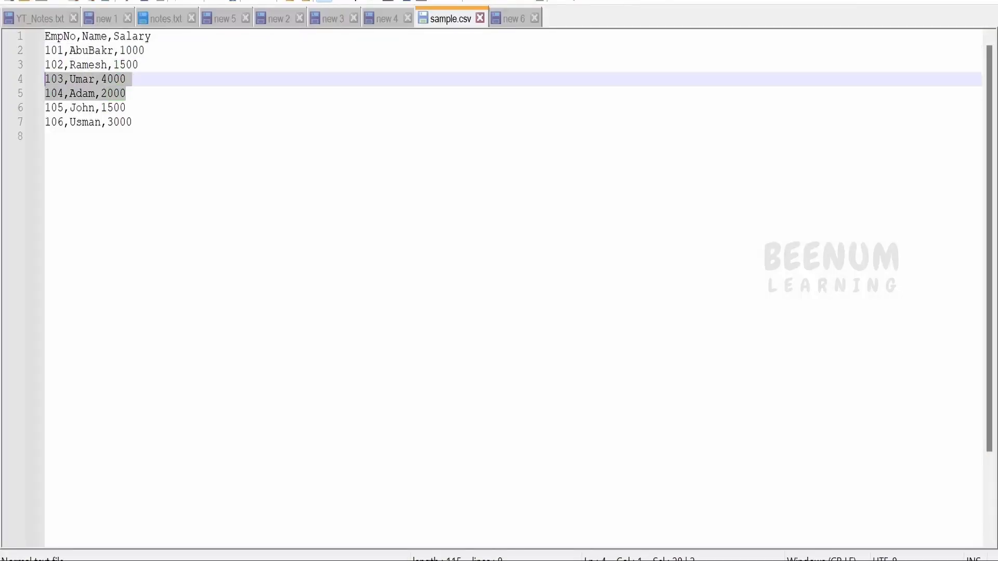
left_click_drag(132, 122, 45, 108)
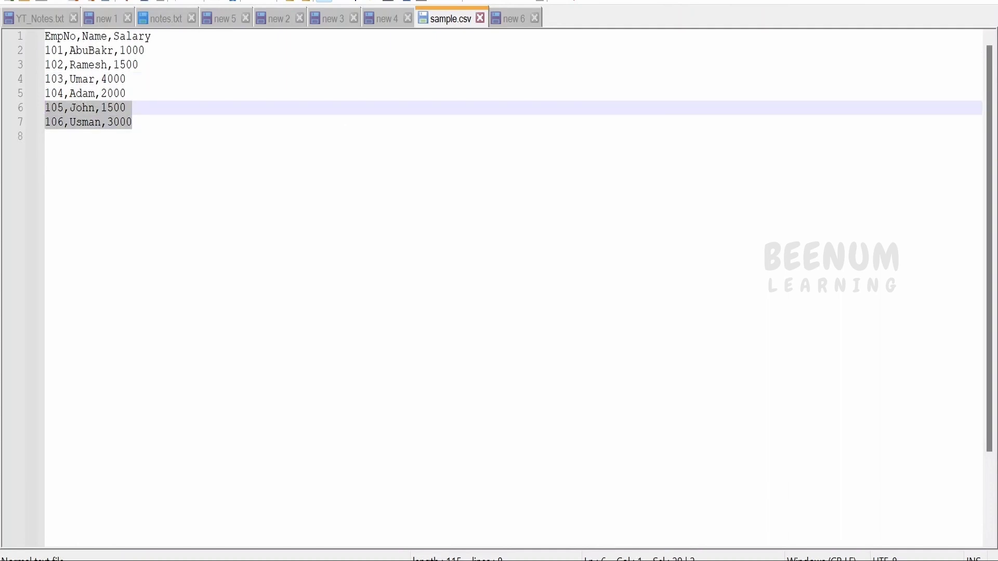
left_click(466, 483)
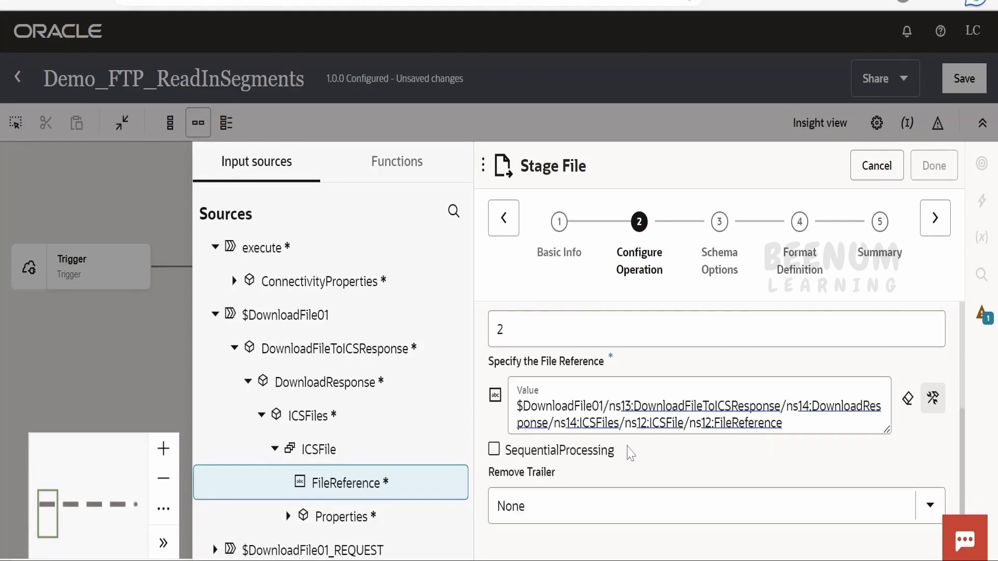
Set the segment size to 200 and proceed to the schema options.
scroll(842, 249, "up", 3)
left_click(938, 219)
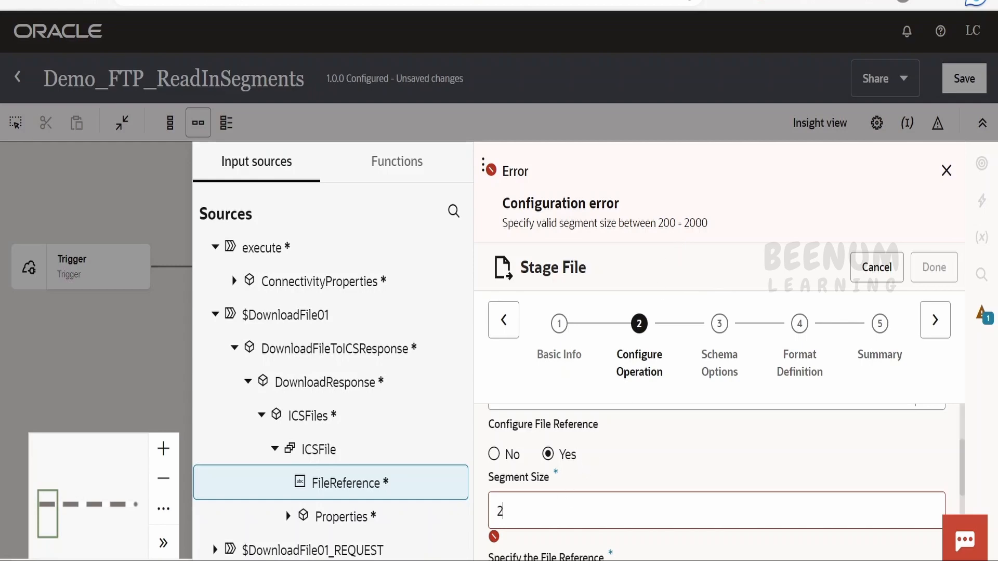
type("00")
left_click(947, 171)
left_click(933, 227)
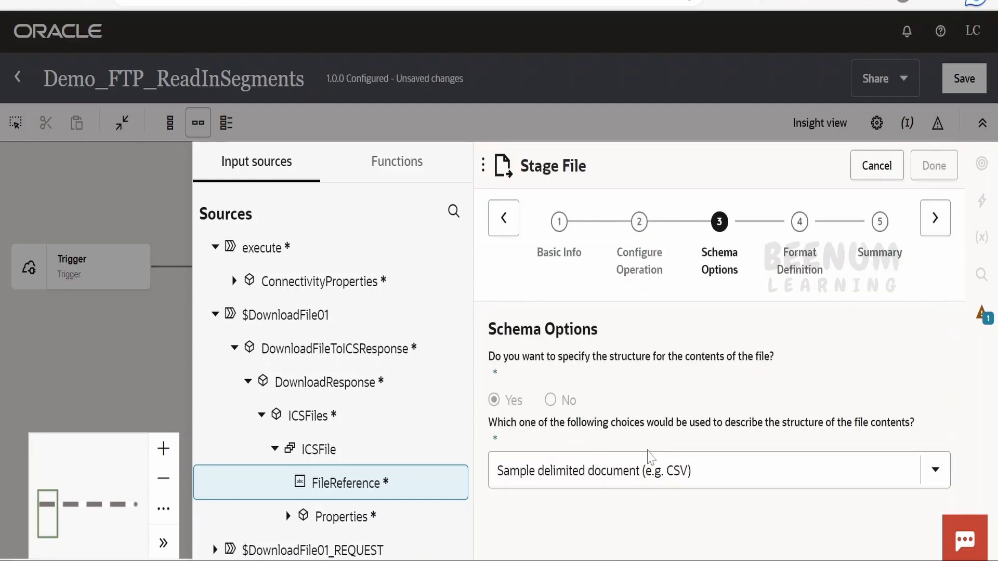
Keep the sample delimited document (CSV) structure and upload sample.csv as the delimited data file in the format definition.
left_click(935, 218)
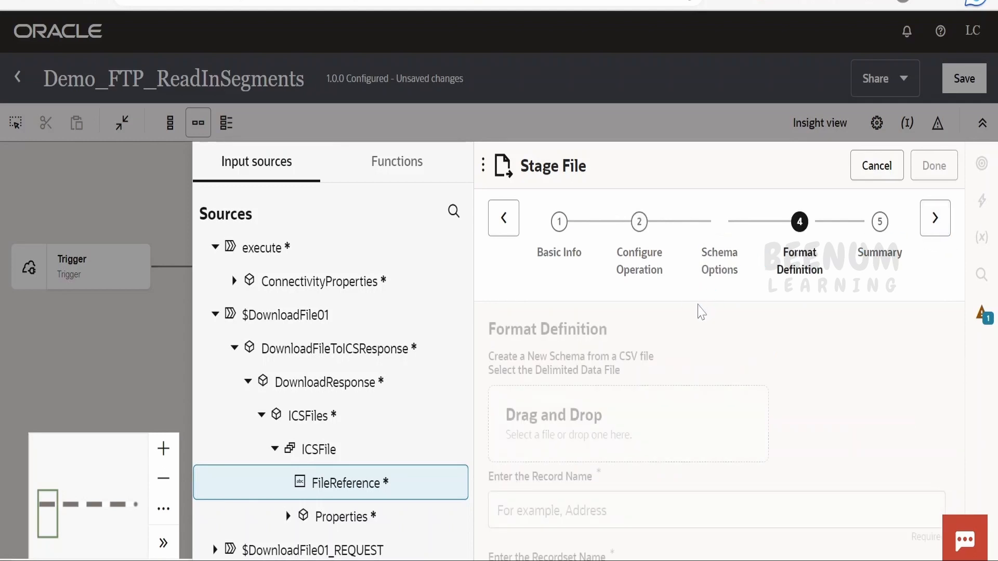
scroll(688, 347, "down", 1)
left_click(612, 409)
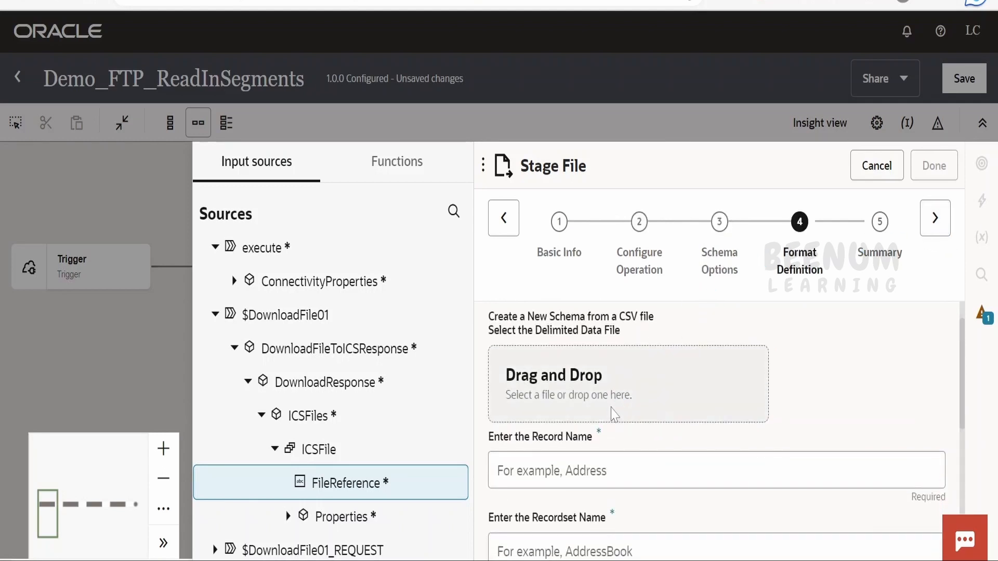
left_click(181, 130)
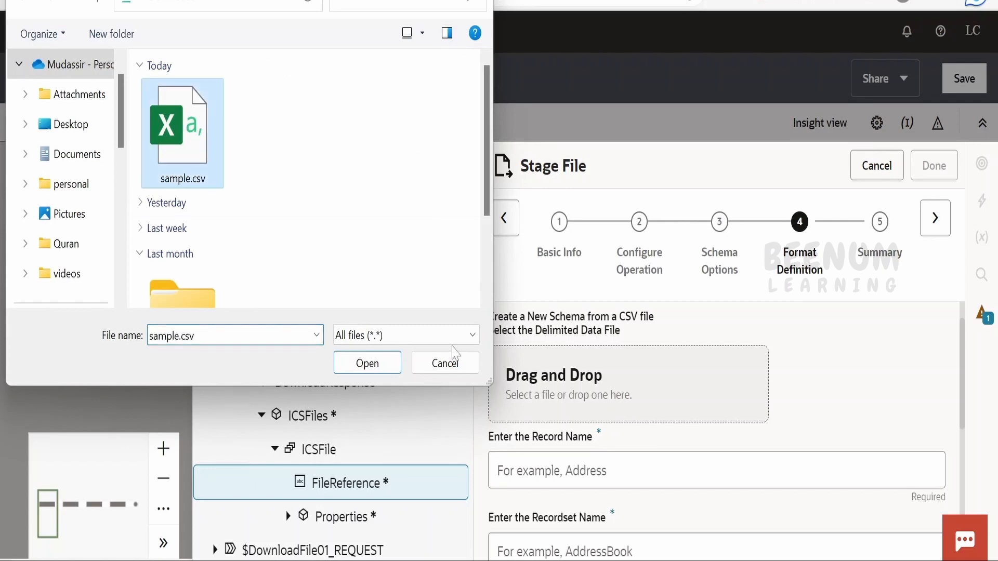
left_click(367, 363)
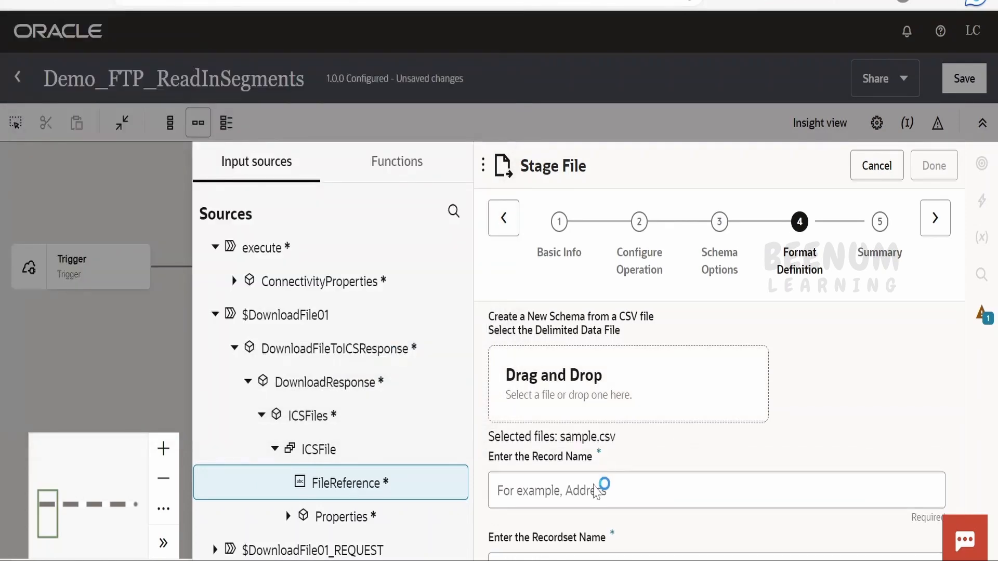
Set the record name to "record" and the recordset name to "recordset" in the format definition.
scroll(594, 492, "down", 2)
left_click(594, 434)
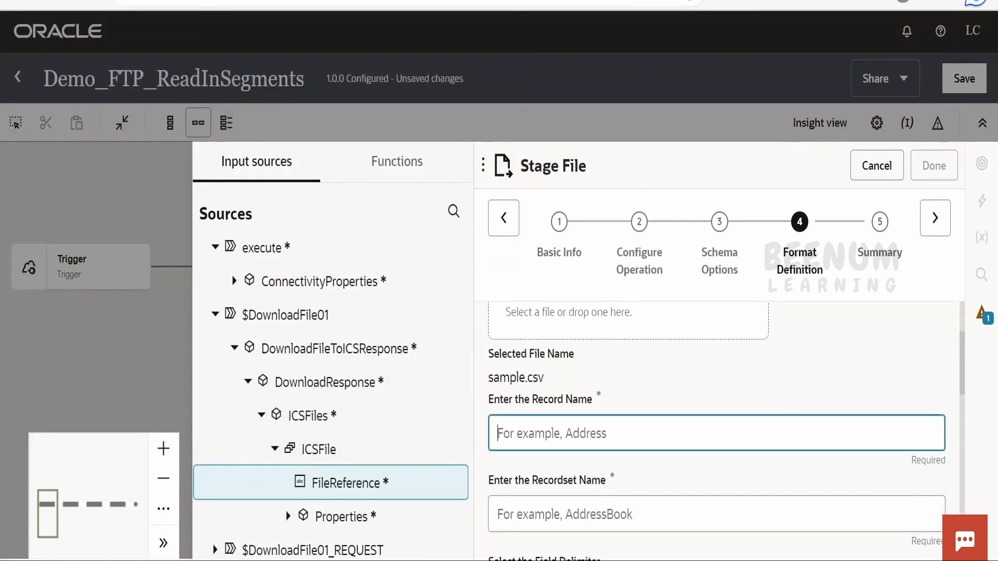
type("record")
scroll(572, 473, "down", 1)
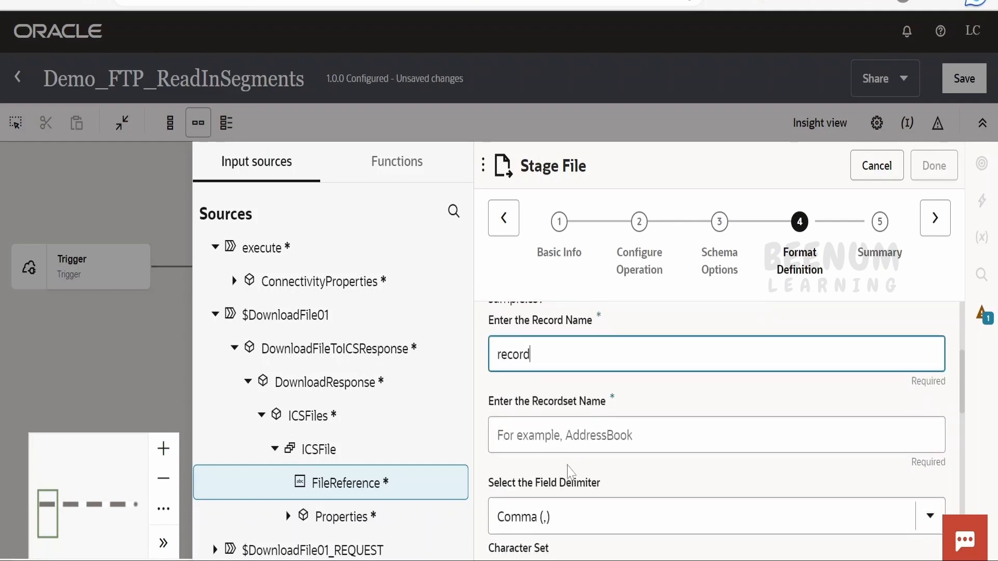
left_click(566, 429)
type("recordset")
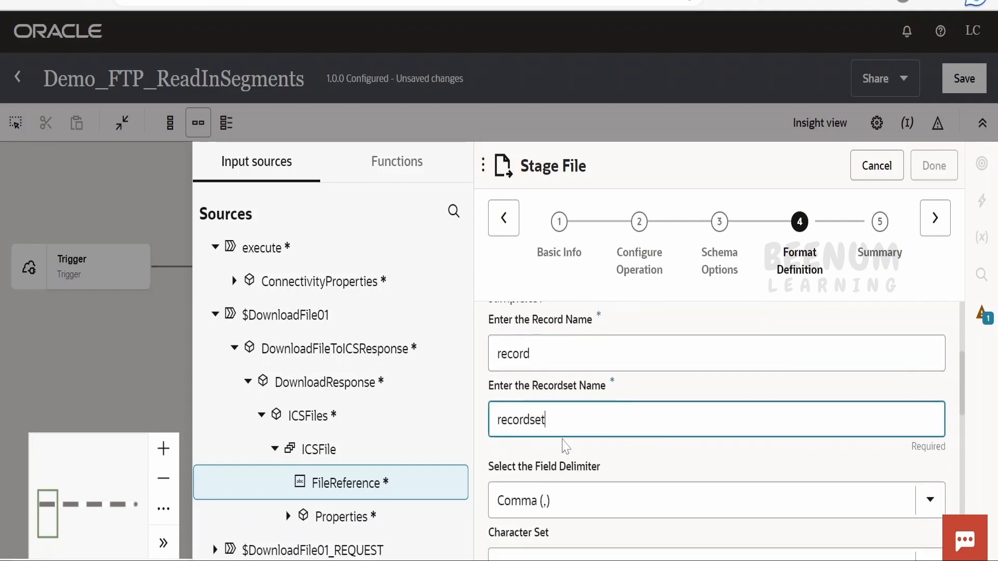
Enable Column_Options, set the EmpNo column to Mandatory, and finish the stage file configuration.
scroll(565, 446, "down", 7)
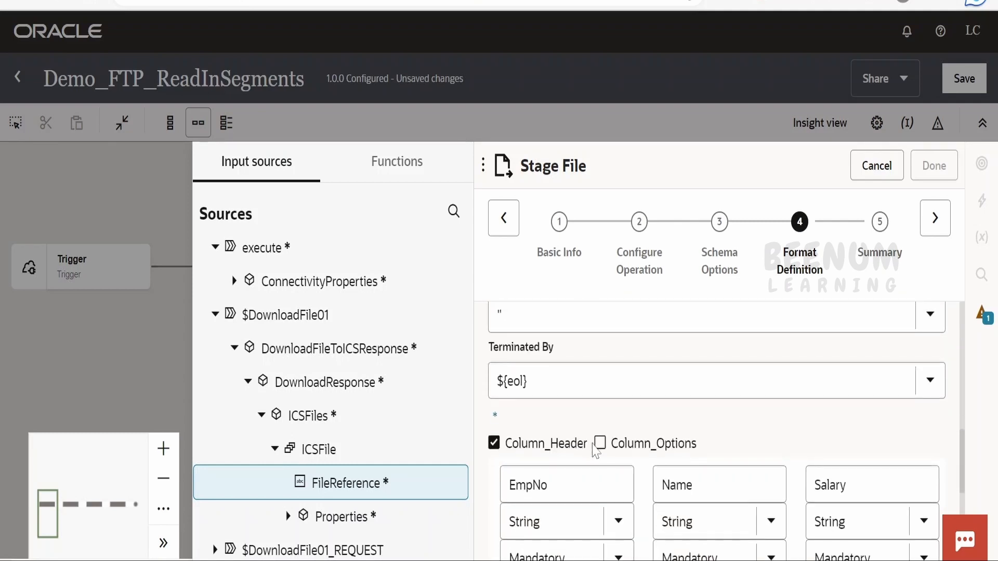
left_click(600, 443)
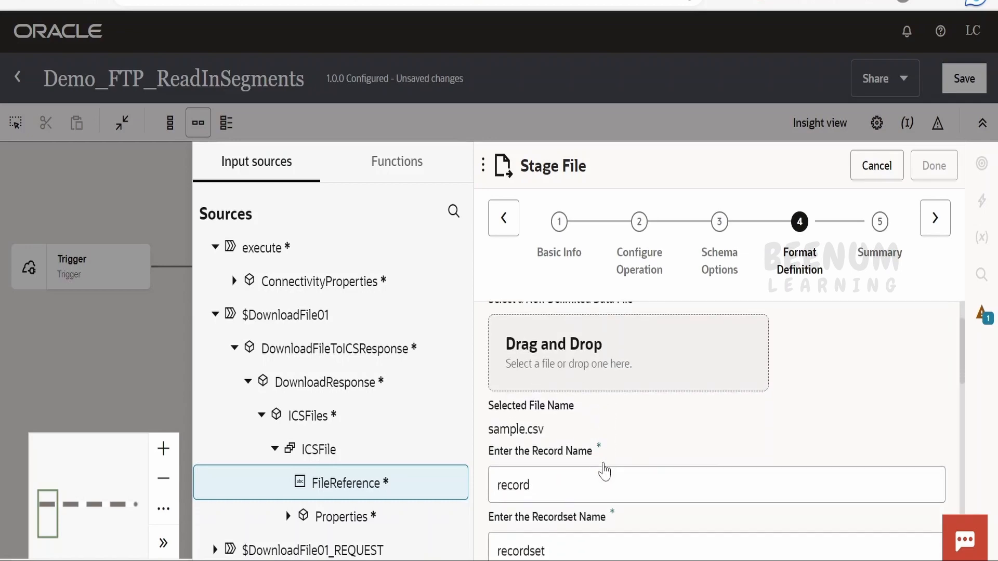
scroll(602, 468, "down", 10)
left_click(616, 468)
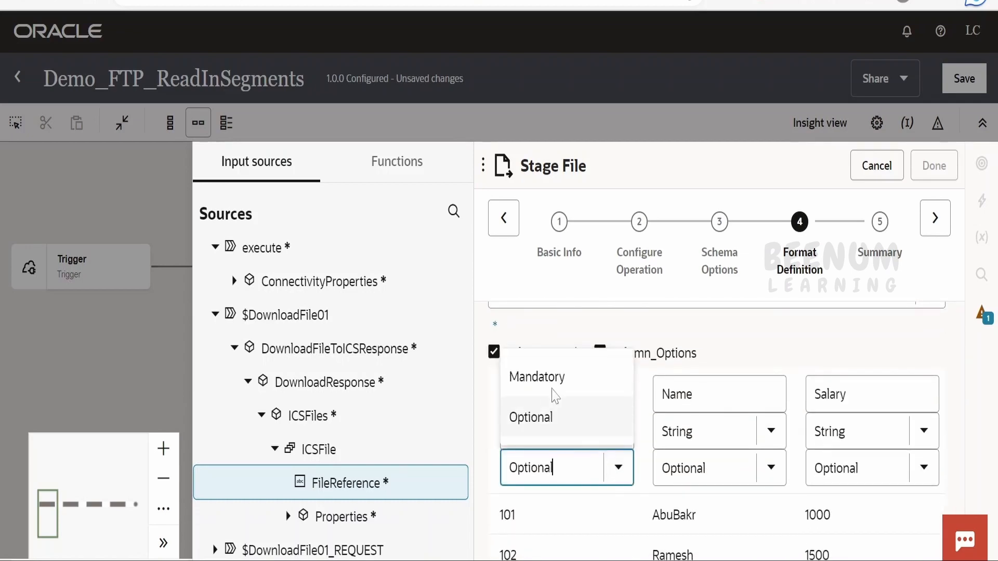
left_click(534, 376)
left_click(941, 220)
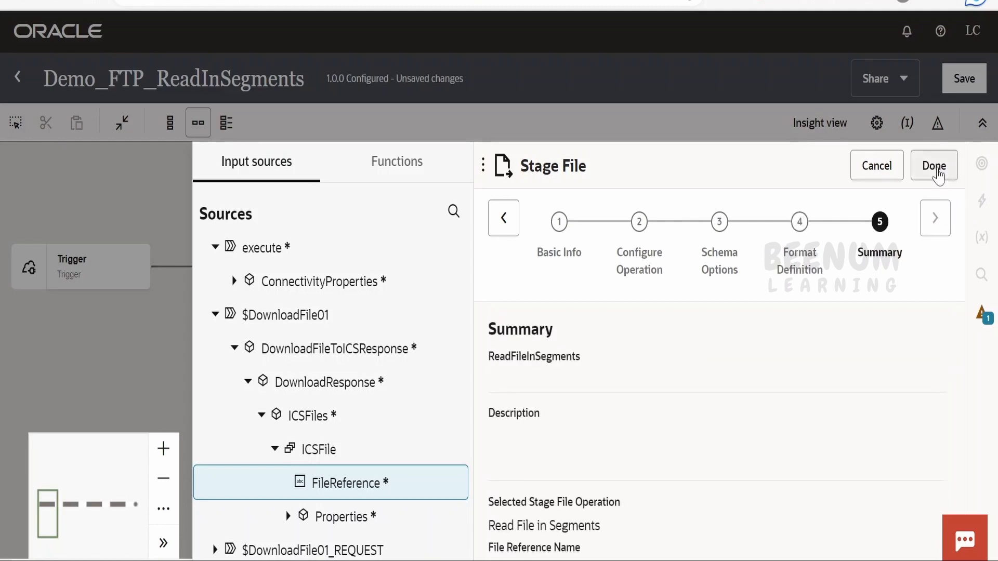
left_click(934, 166)
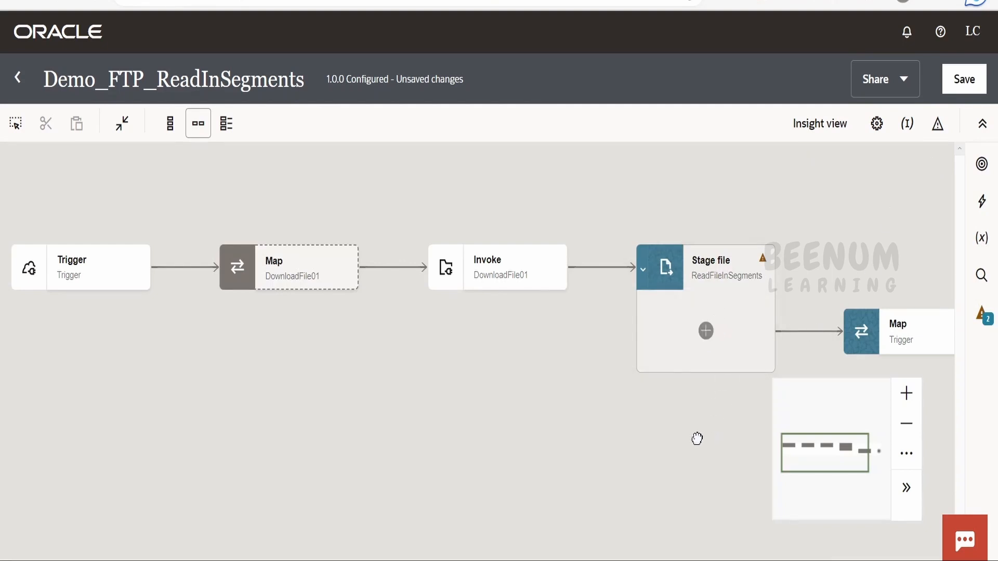
Add a Logger action inside the ReadFileInSegments stage file scope.
left_click_drag(696, 439, 592, 435)
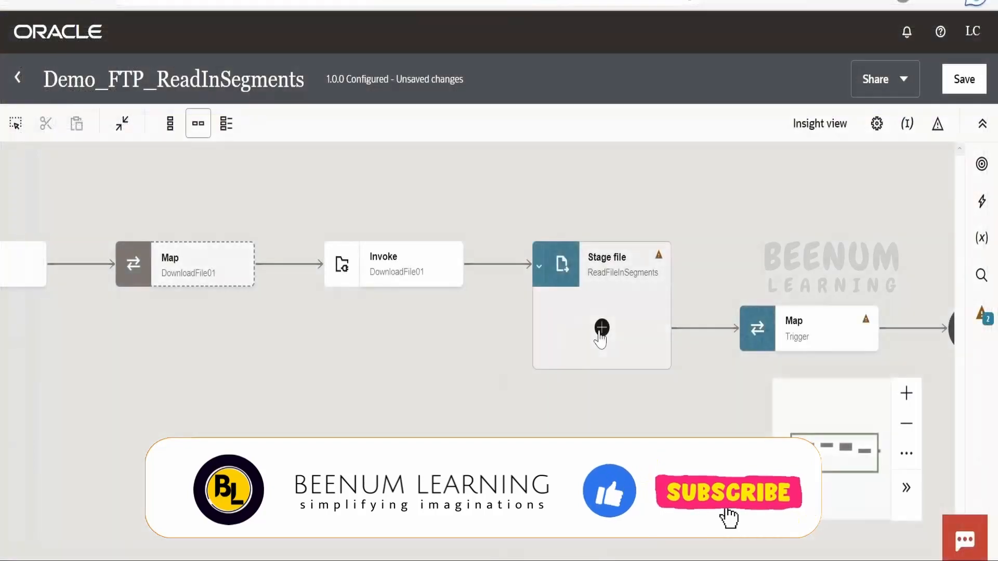
left_click(602, 328)
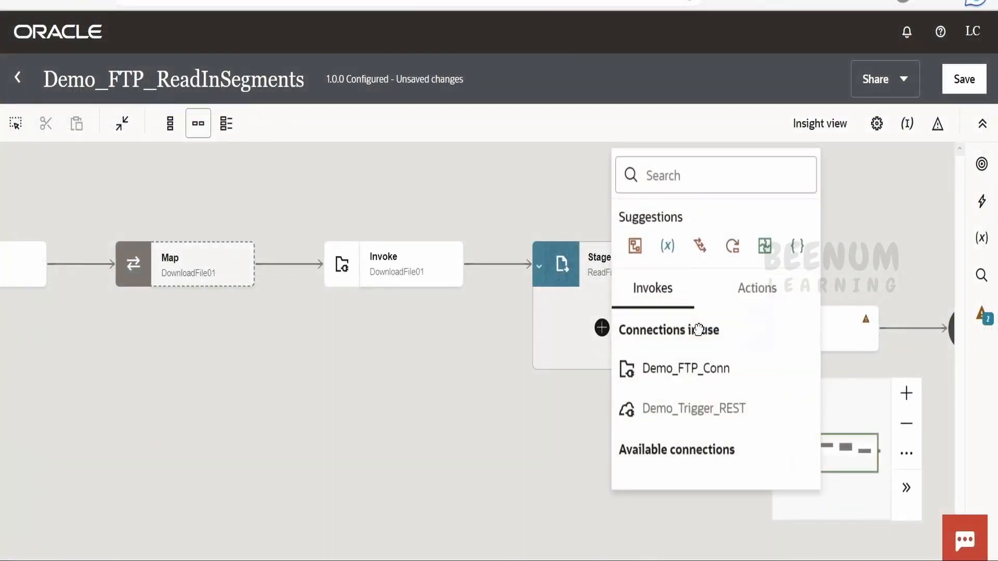
type("log")
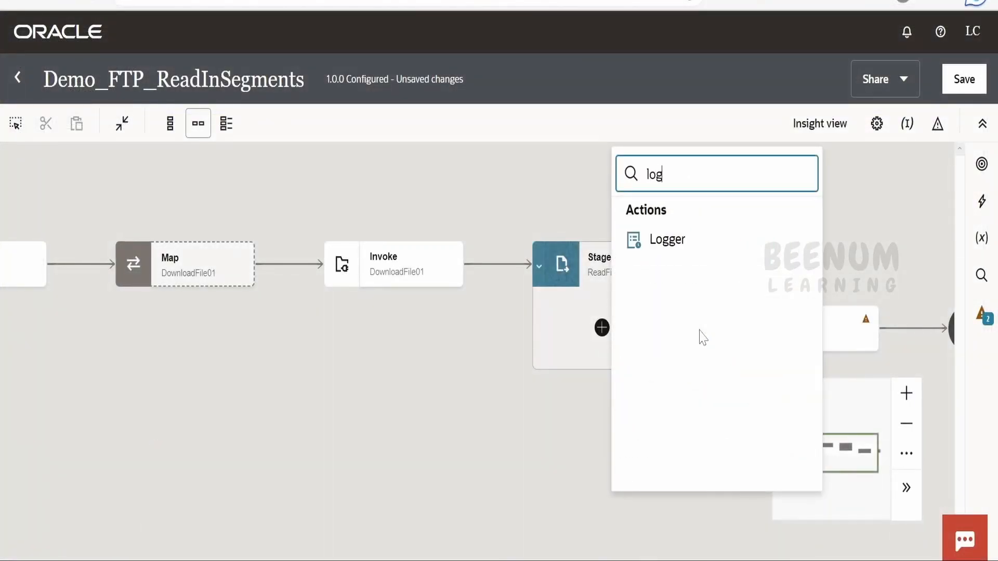
left_click(675, 239)
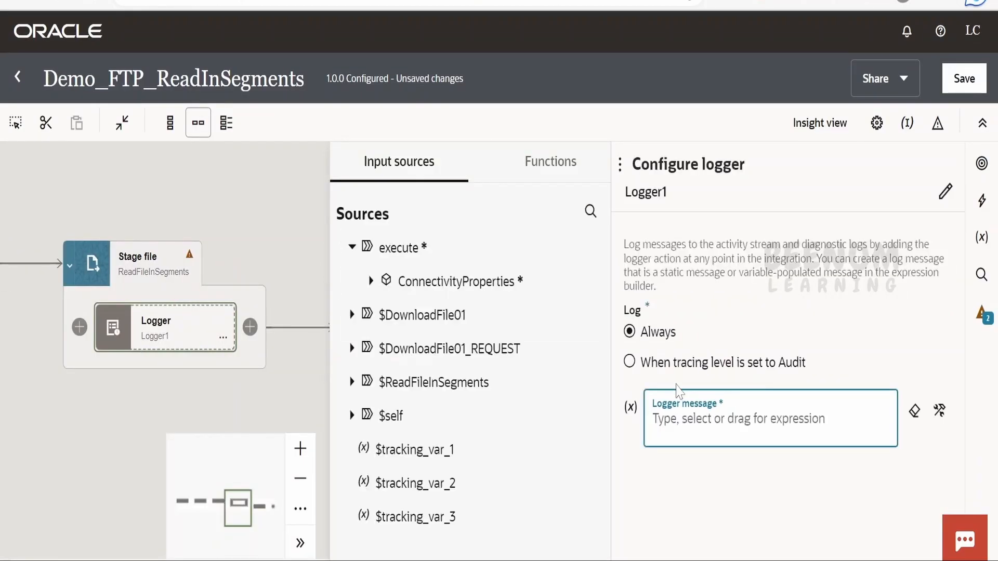
Use EmpNo from the ReadFileInSegments response record as the logger message and save the integration.
left_click(353, 385)
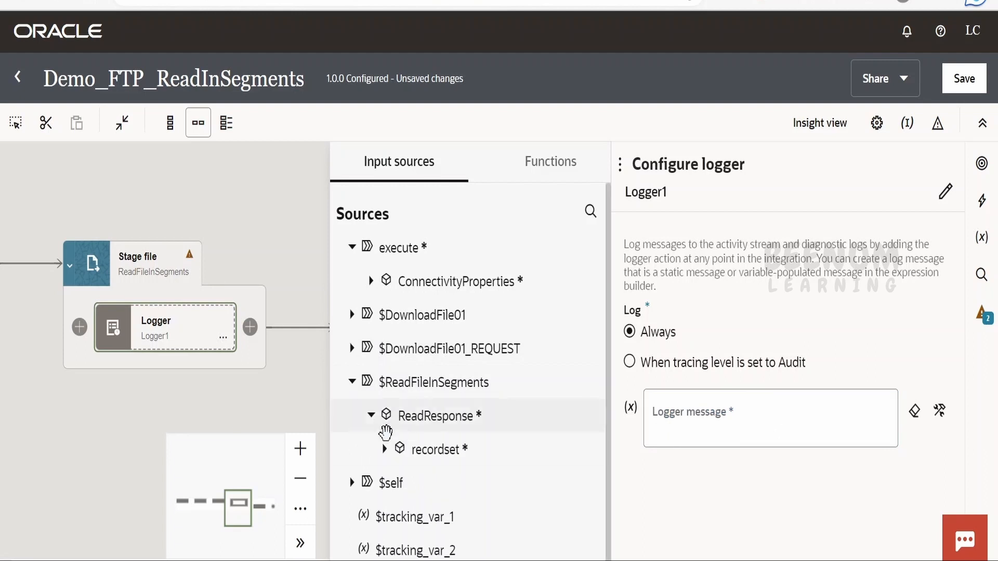
left_click(387, 442)
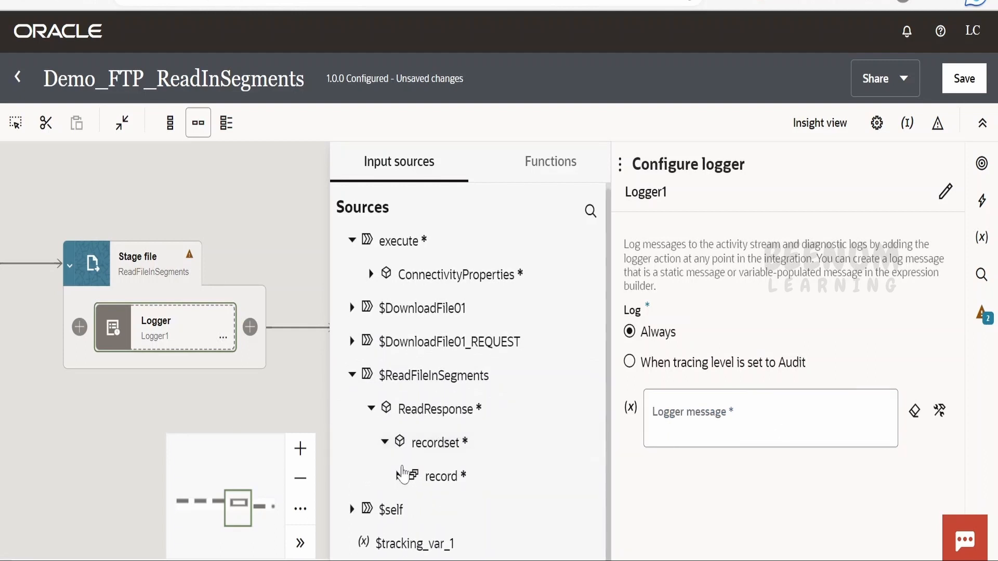
left_click(398, 478)
scroll(475, 424, "down", 3)
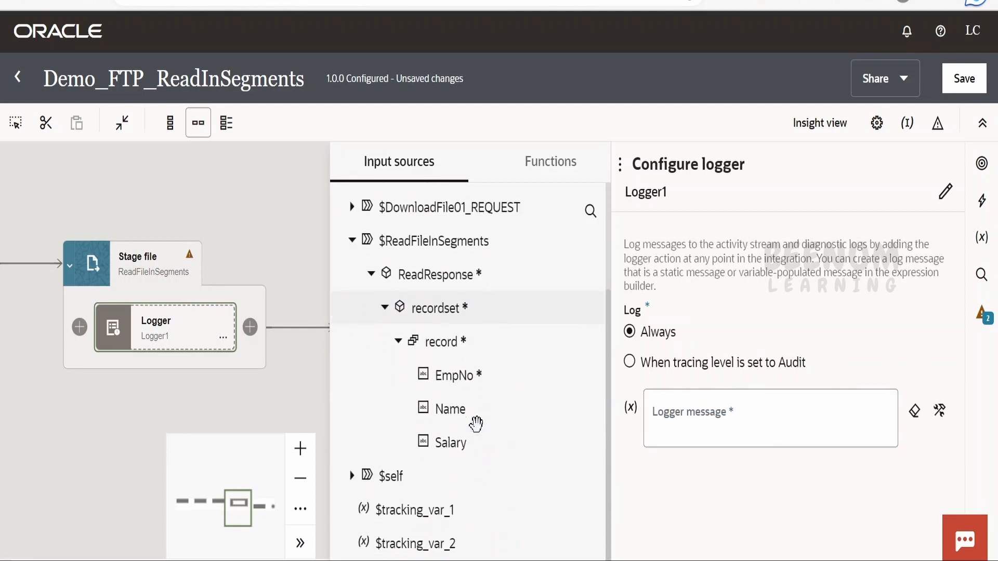
left_click_drag(474, 379, 684, 426)
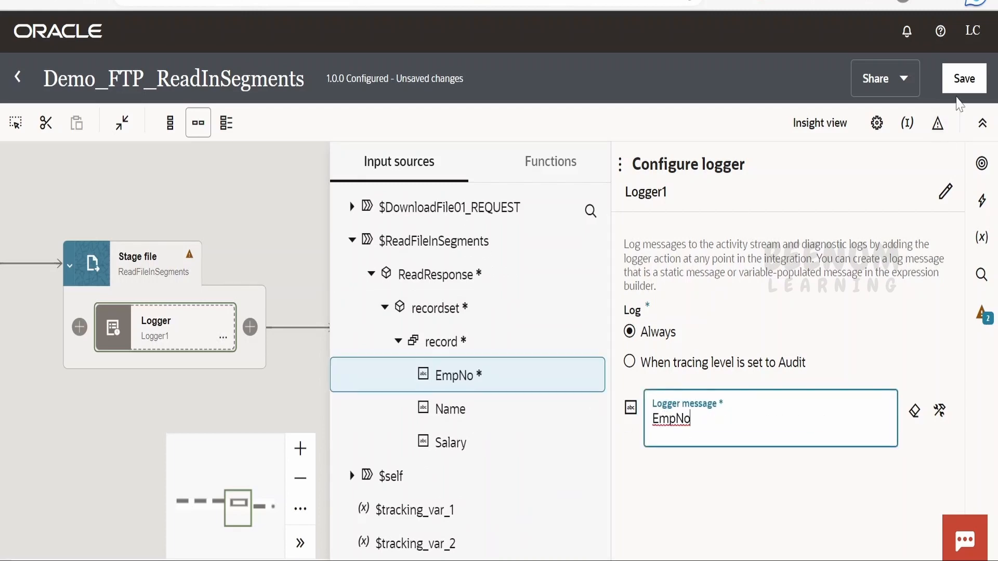
left_click(961, 77)
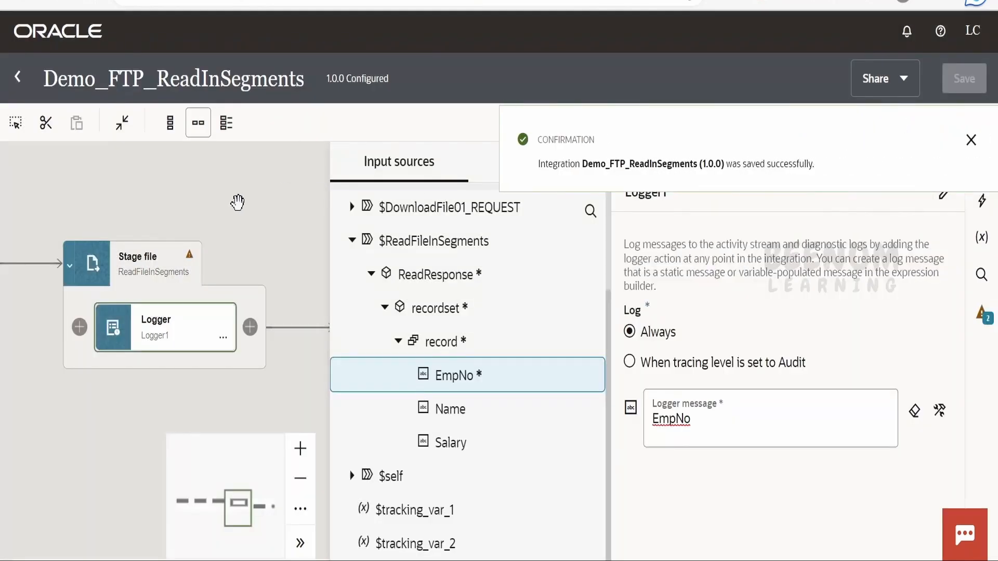
Open the trigger response map for editing and clear the invalid mapping expression for Emp No.
left_click(238, 201)
left_click(501, 329)
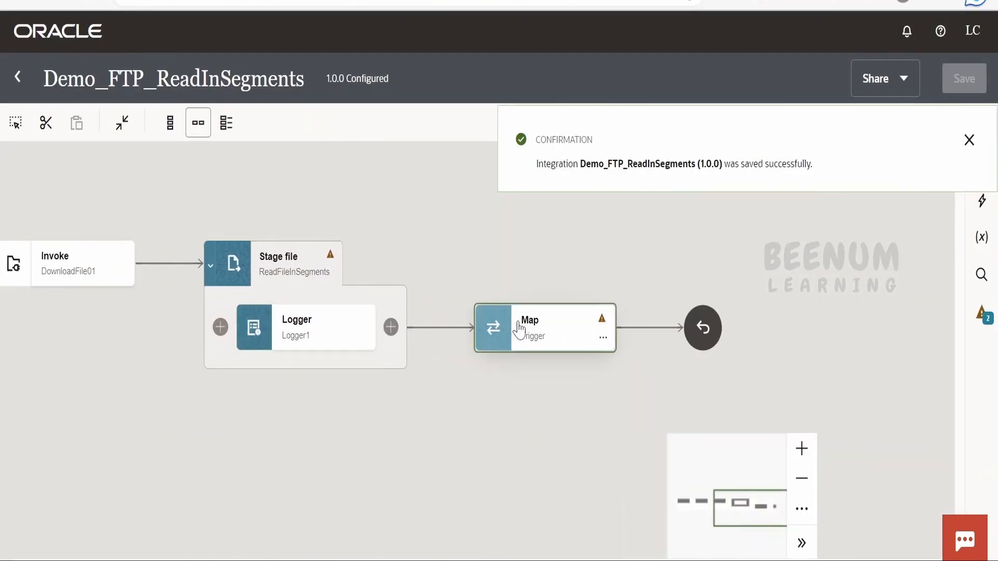
left_click(599, 337)
left_click(628, 382)
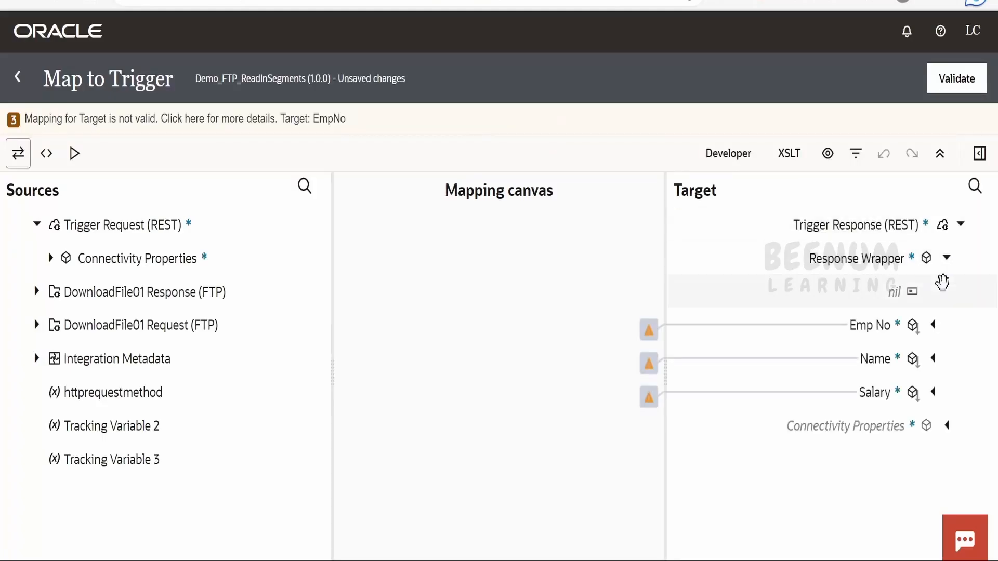
left_click(883, 324)
left_click_drag(480, 485, 10, 425)
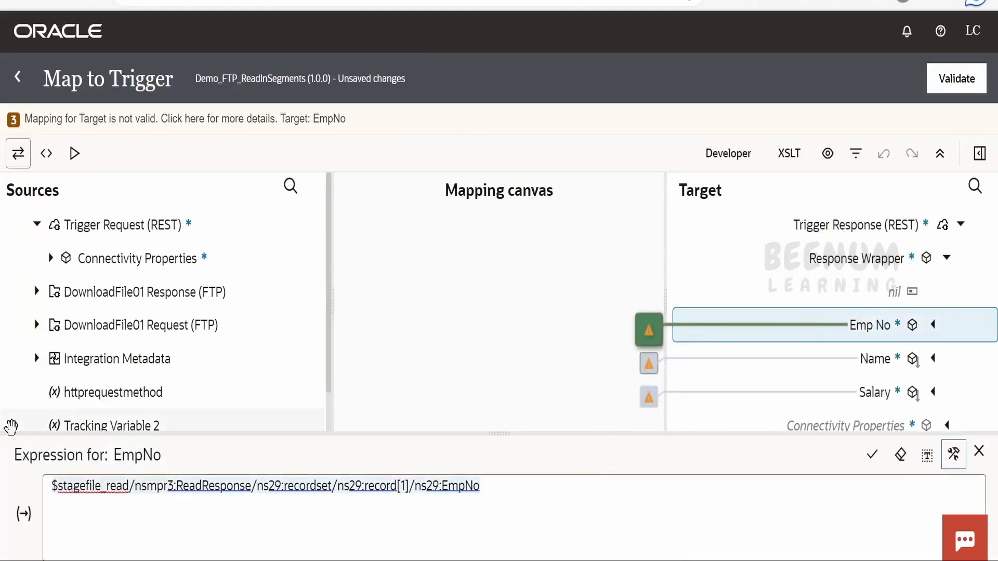
key("BackSpace")
left_click(900, 467)
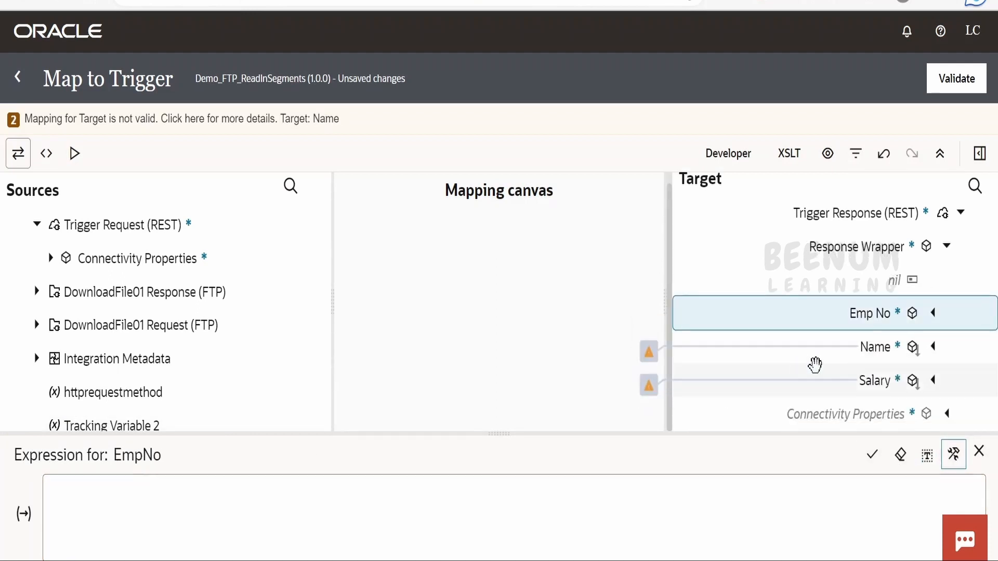
Clear the invalid mapping expressions for the Name and Salary targets.
left_click(857, 346)
left_click_drag(474, 486, 3, 361)
key("BackSpace")
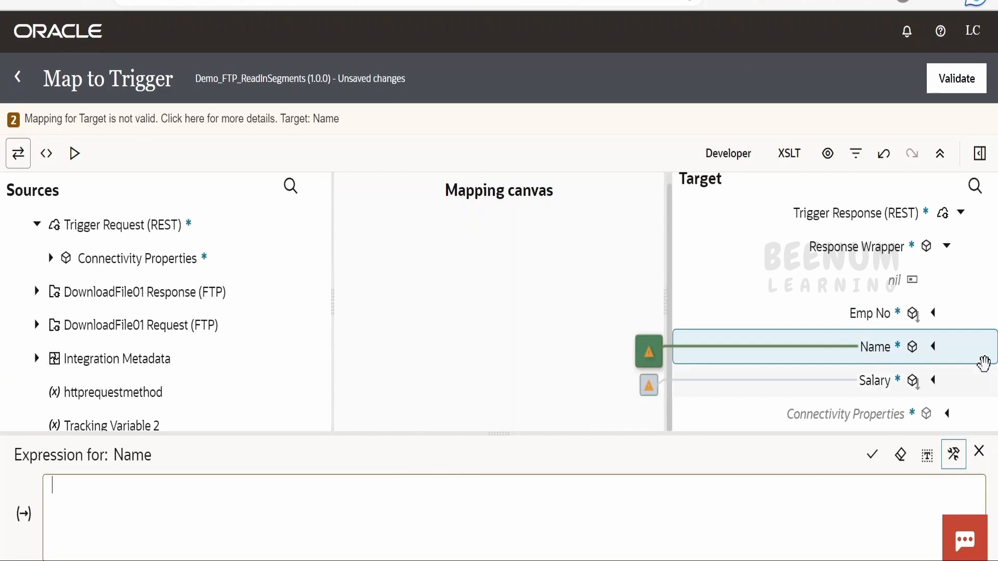
left_click(872, 454)
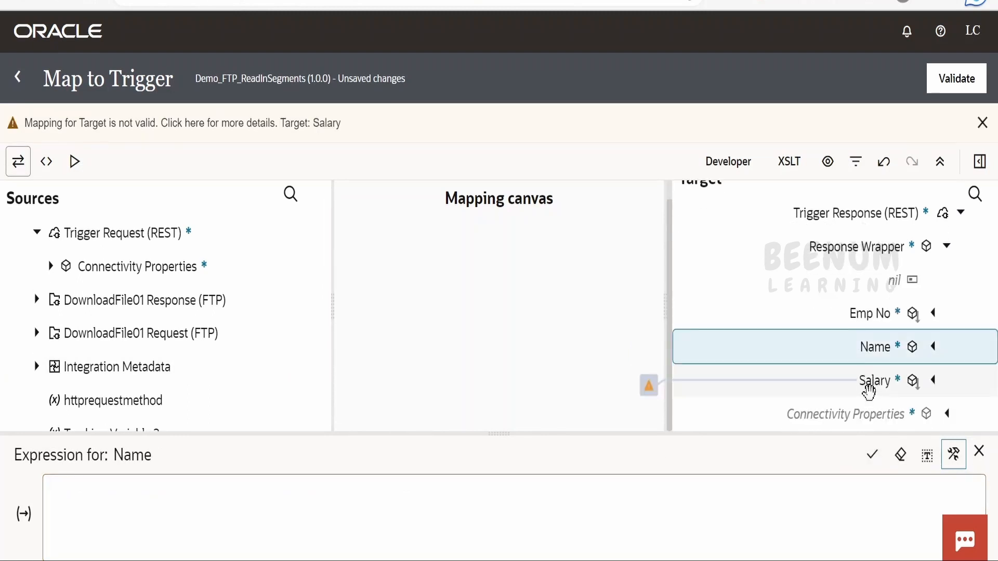
left_click(872, 383)
left_click_drag(474, 486, 20, 458)
key("BackSpace")
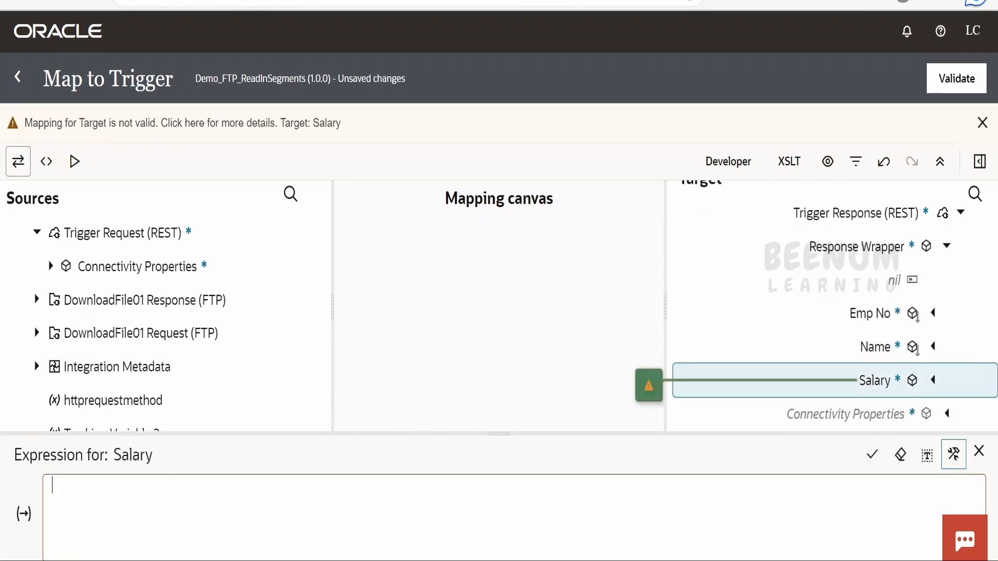
left_click(872, 455)
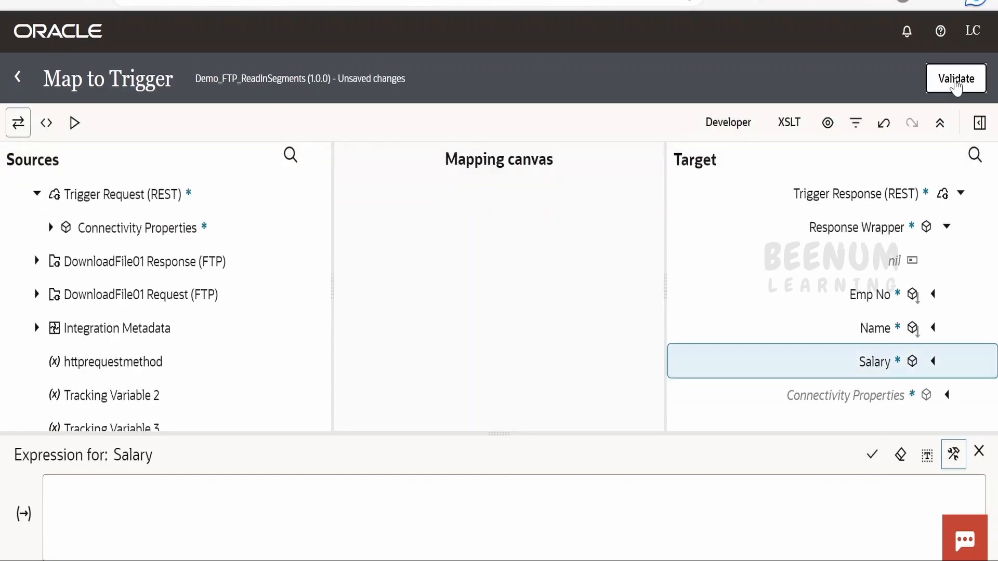
Validate the trigger mapping, then return to the integration canvas and save the integration.
left_click(956, 78)
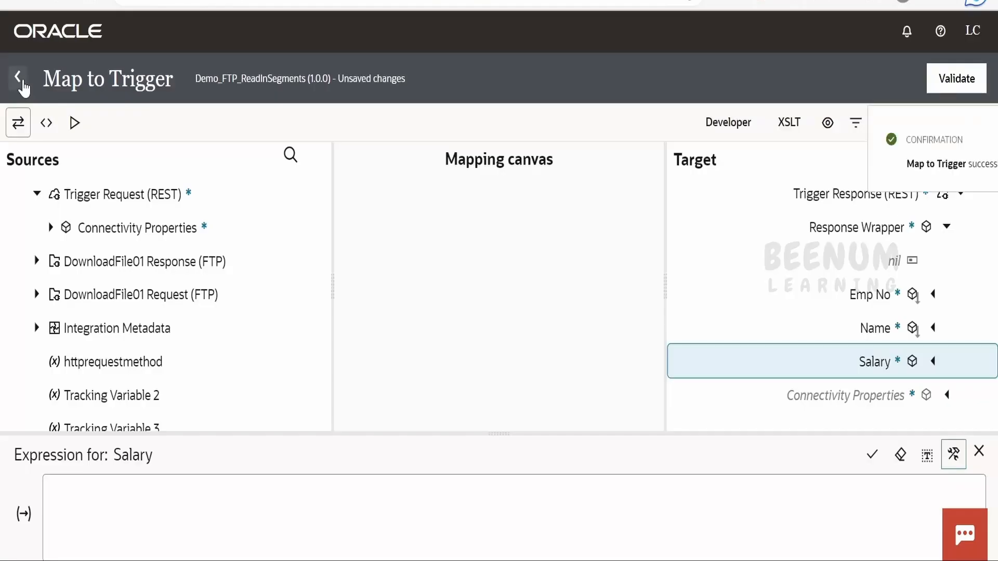
left_click(20, 80)
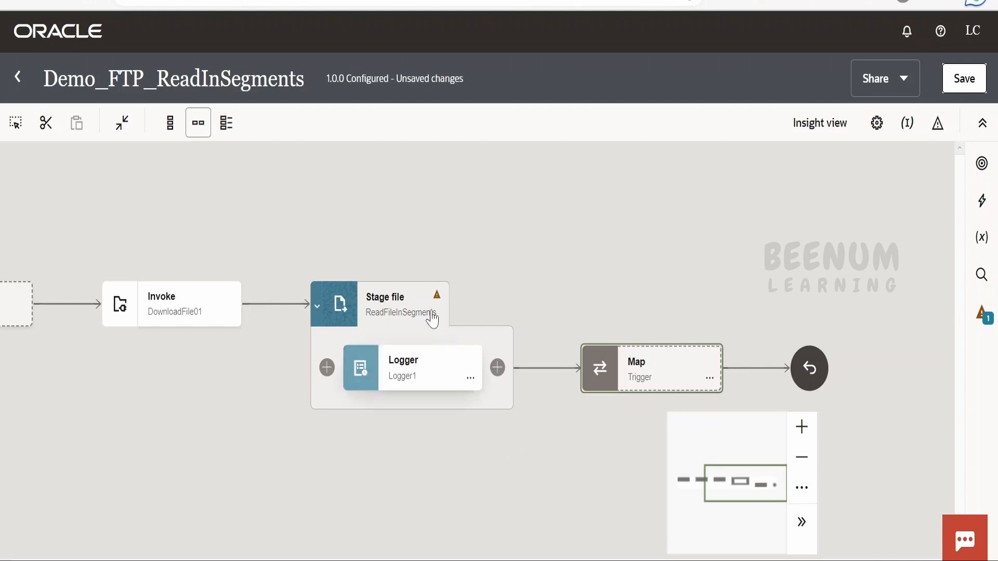
left_click_drag(475, 258, 685, 300)
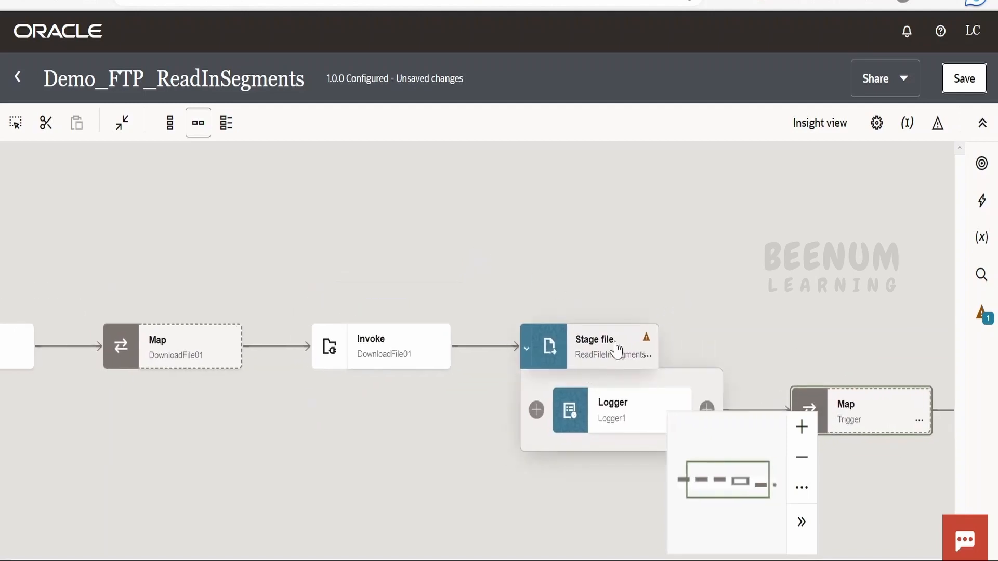
left_click_drag(616, 278, 668, 238)
left_click(964, 78)
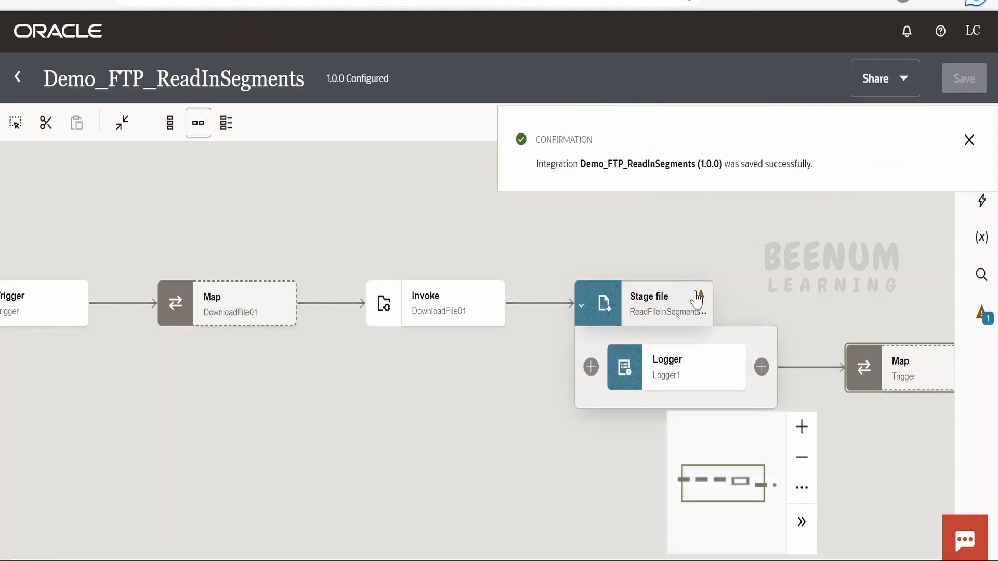
Compare the record lines in sample.csv with the segment read in the run's activity stream, refreshing the stream.
mouse_move(701, 301)
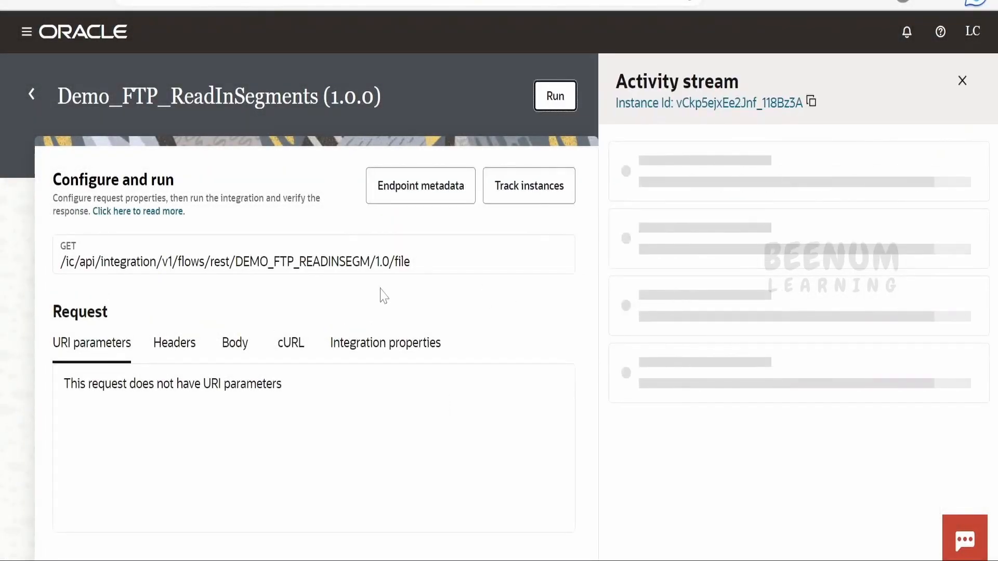
scroll(378, 305, "down", 3)
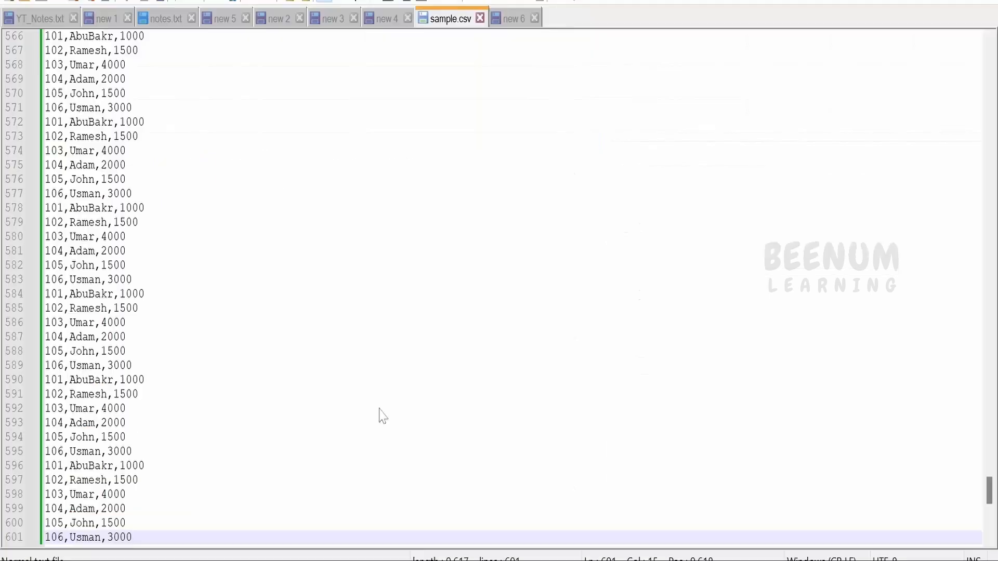
scroll(379, 414, "up", 9)
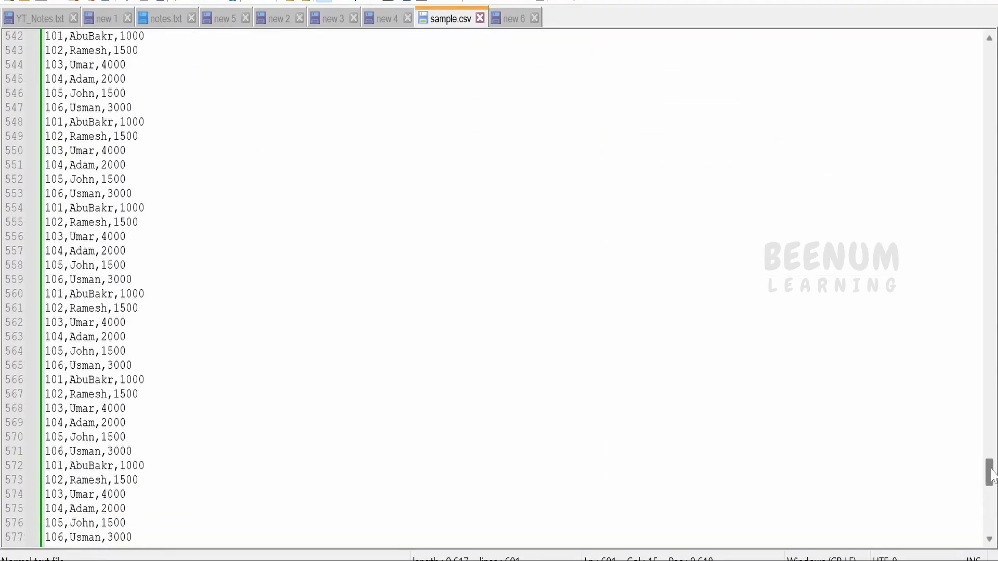
left_click_drag(990, 471, 989, 515)
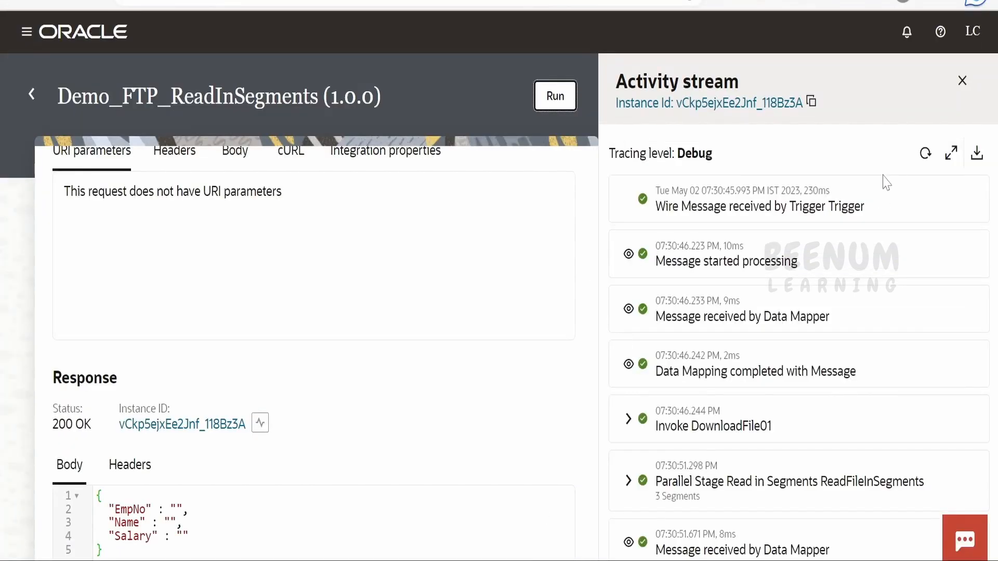
left_click(924, 155)
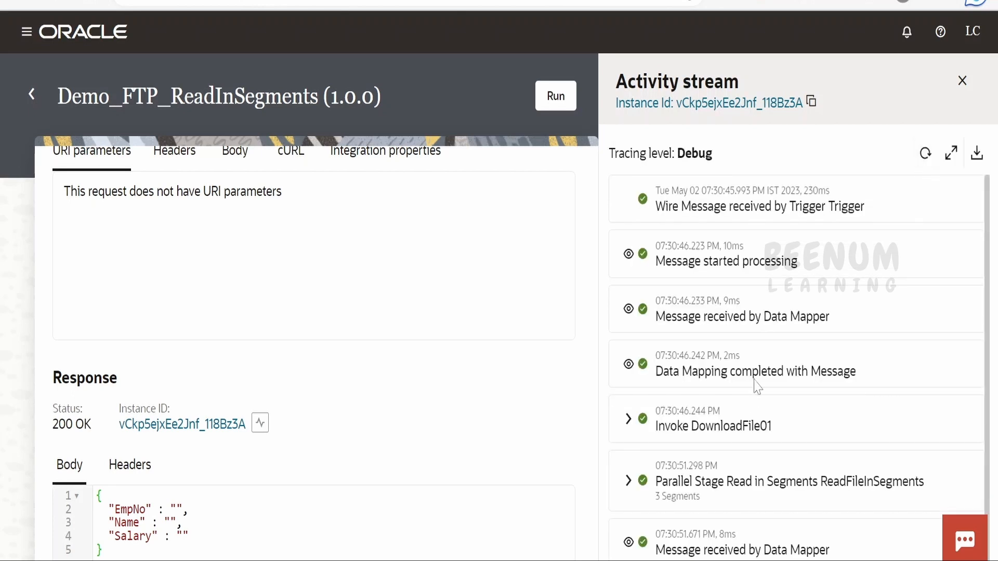
scroll(755, 414, "down", 1)
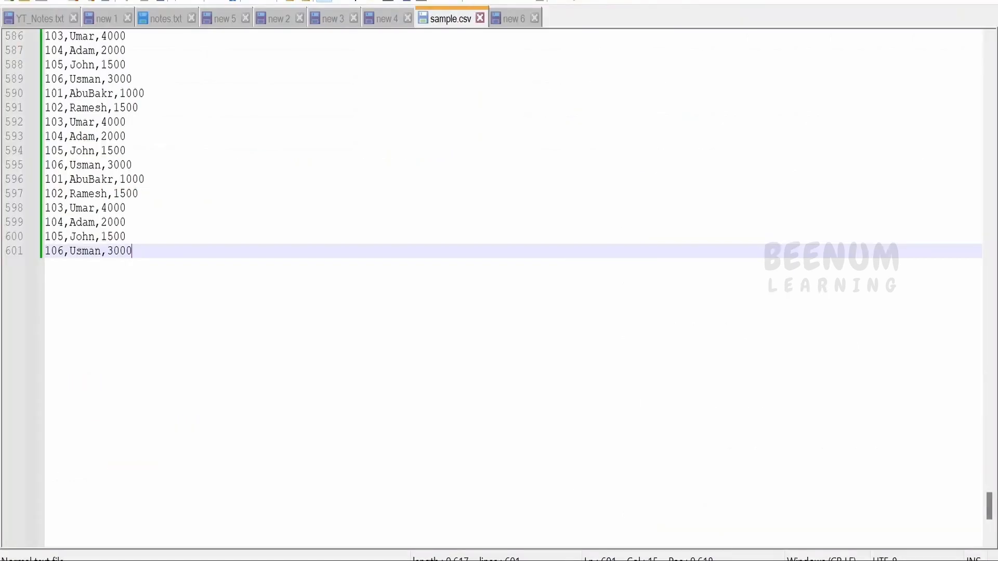
Return to the start of sample.csv and examine its first employee records below the header.
left_click_drag(987, 503, 985, 39)
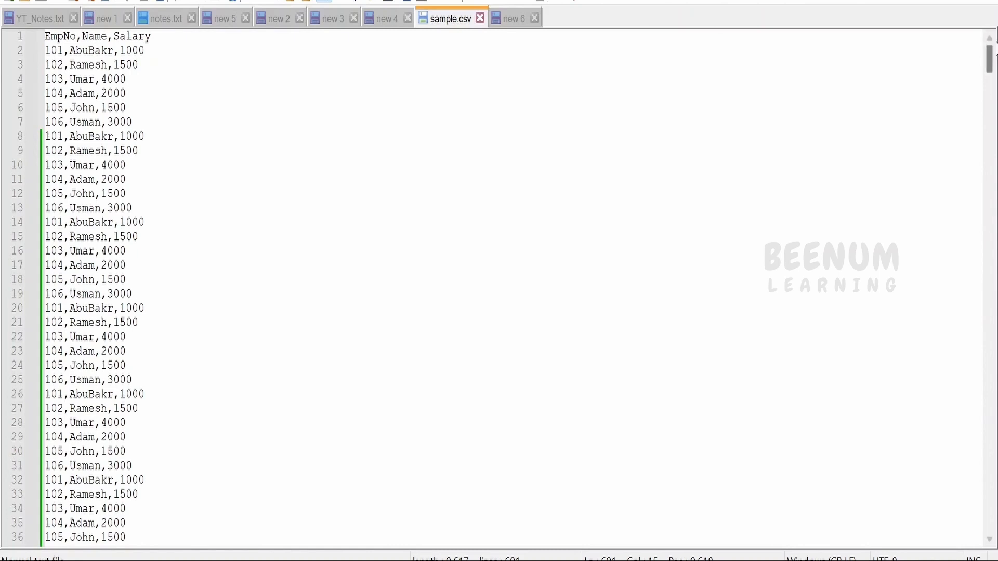
left_click_drag(991, 68, 971, 31)
left_click(73, 50)
left_click(81, 78)
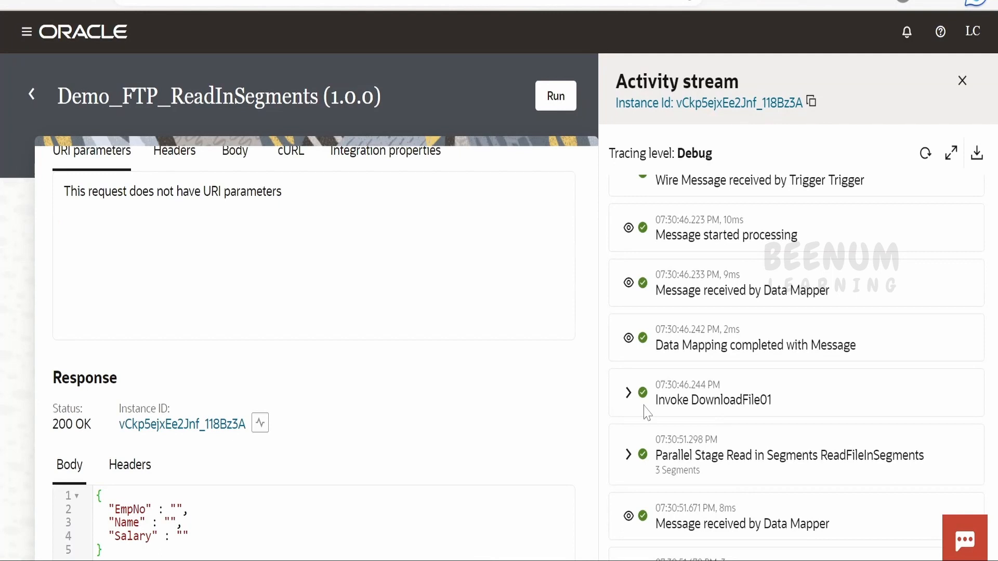
Switch to the integration's activity stream, expand the ReadFileInSegments stage and Segment 1, and view that segment's Logger1 payload.
left_click(628, 456)
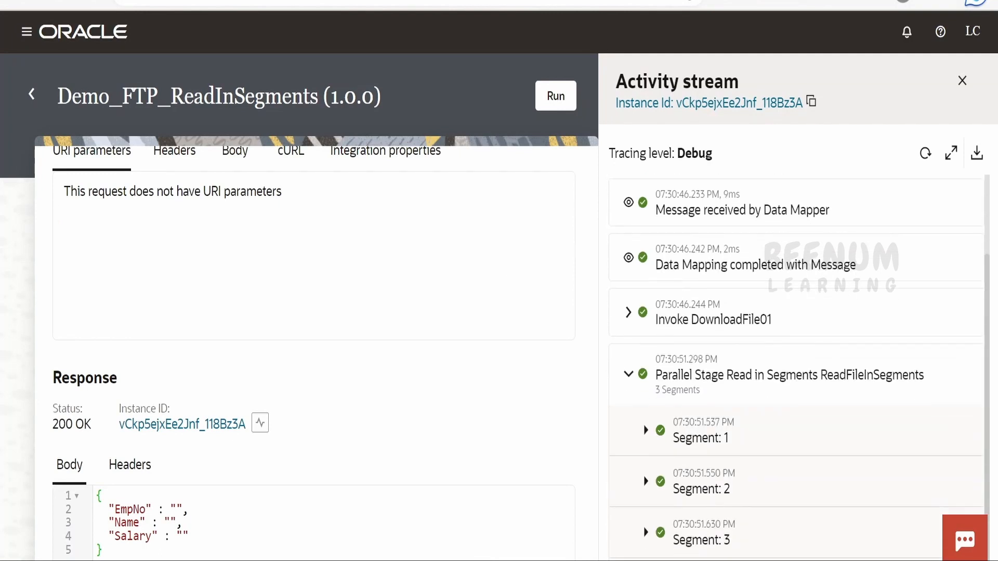
left_click(646, 429)
scroll(762, 506, "down", 1)
scroll(762, 505, "down", 2)
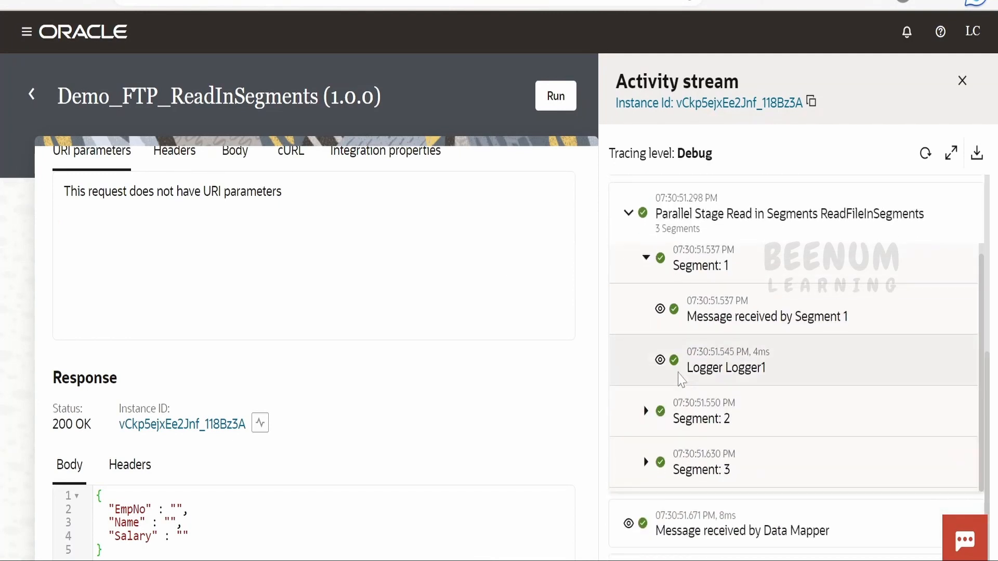
left_click(738, 371)
scroll(743, 423, "down", 1)
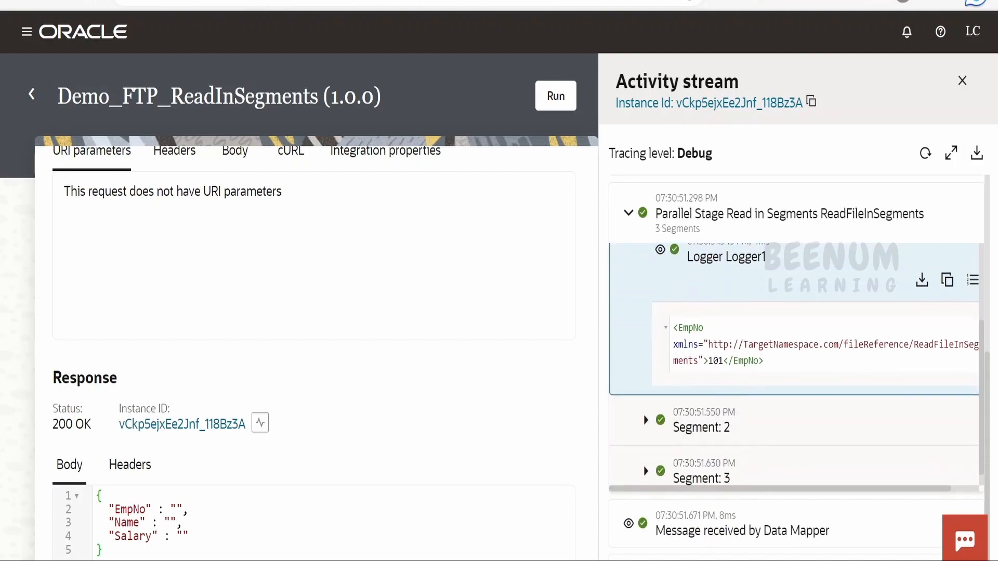
Switch to sample.csv and highlight the first and last records of Segment 1, on lines 2 and 201.
left_click(512, 560)
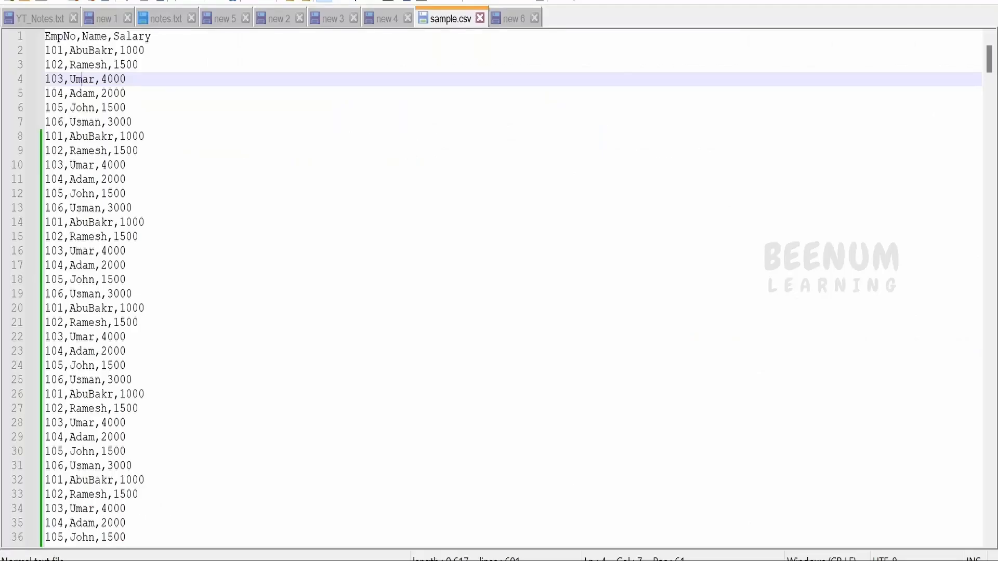
left_click_drag(146, 50, 32, 62)
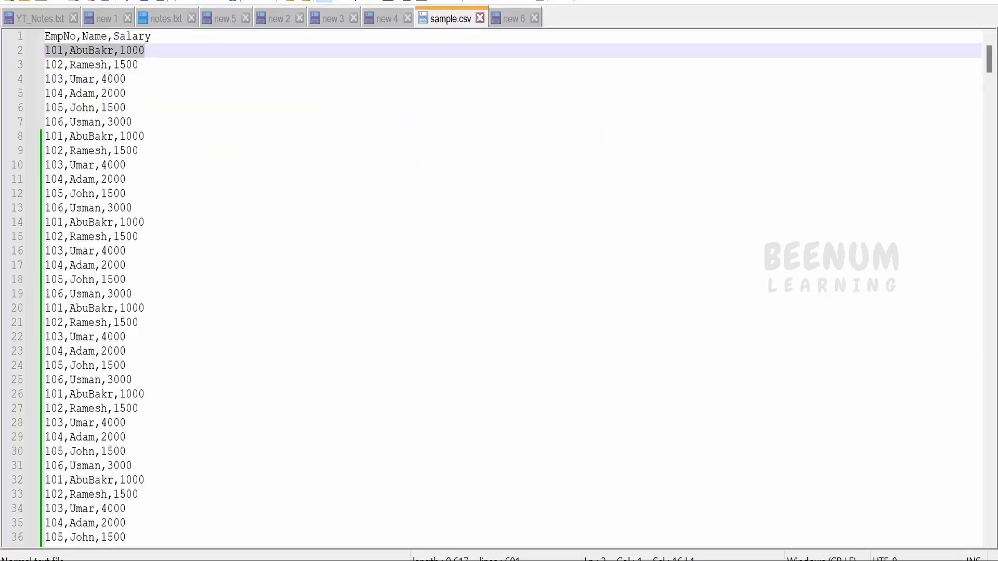
scroll(498, 286, "down", 20)
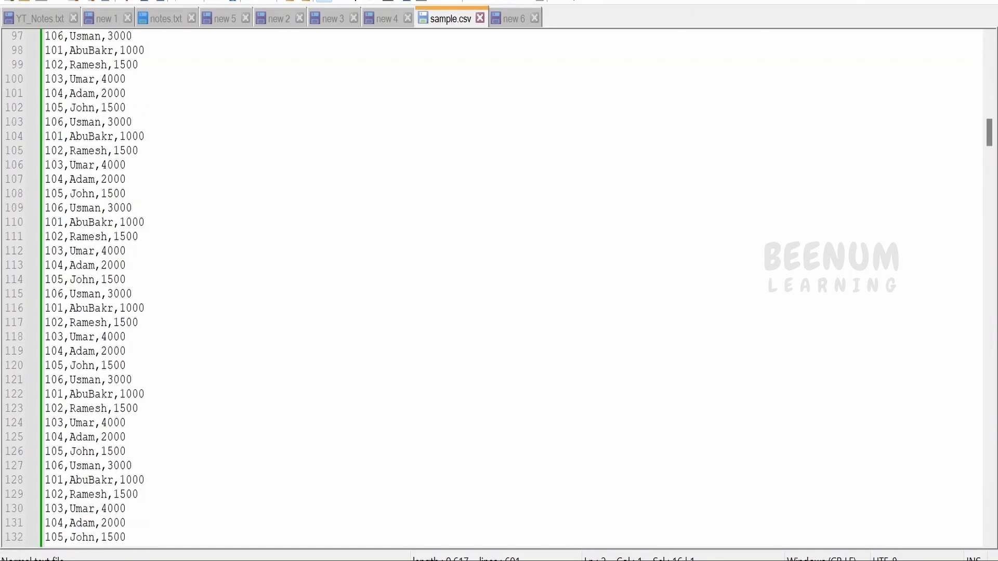
scroll(499, 286, "down", 20)
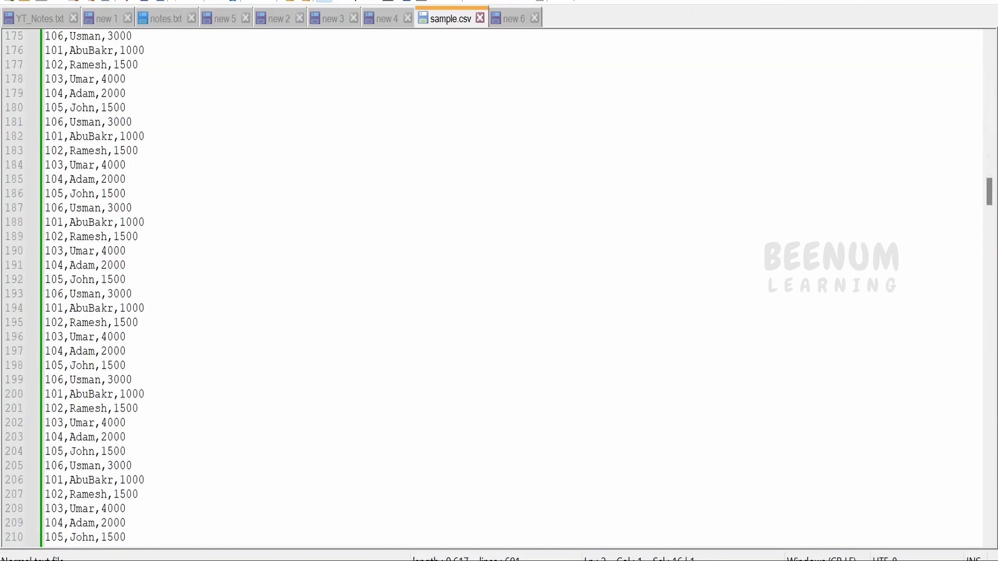
left_click_drag(139, 409, 39, 421)
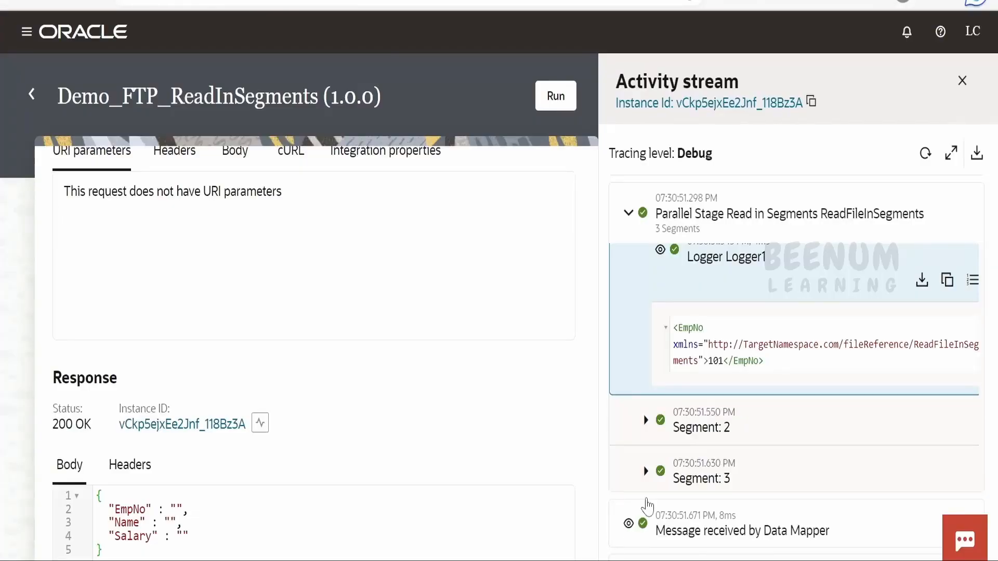
Return to the activity stream, expand Segment 2 and view its Logger1 payload.
scroll(727, 543, "down", 3)
scroll(660, 410, "down", 1)
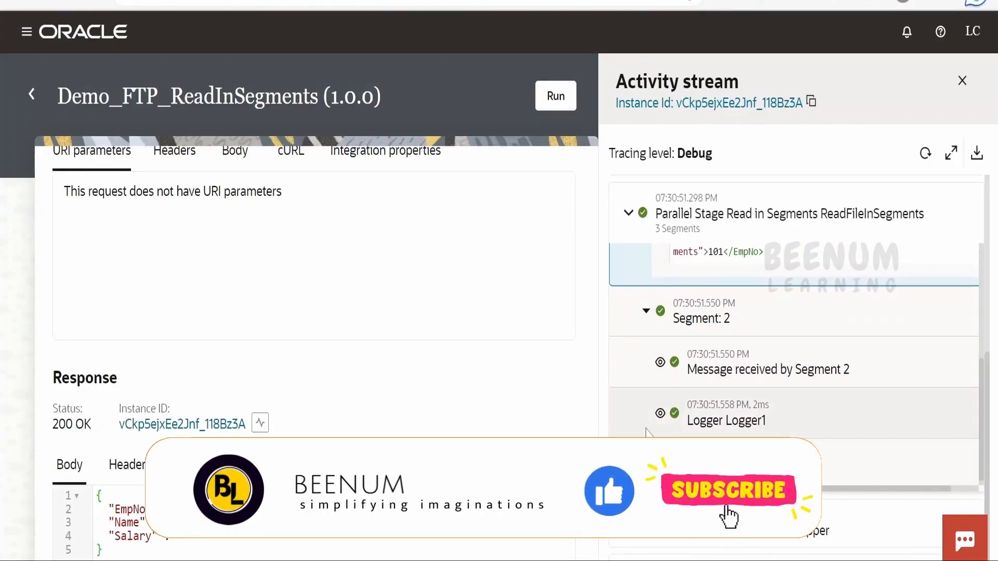
left_click(660, 414)
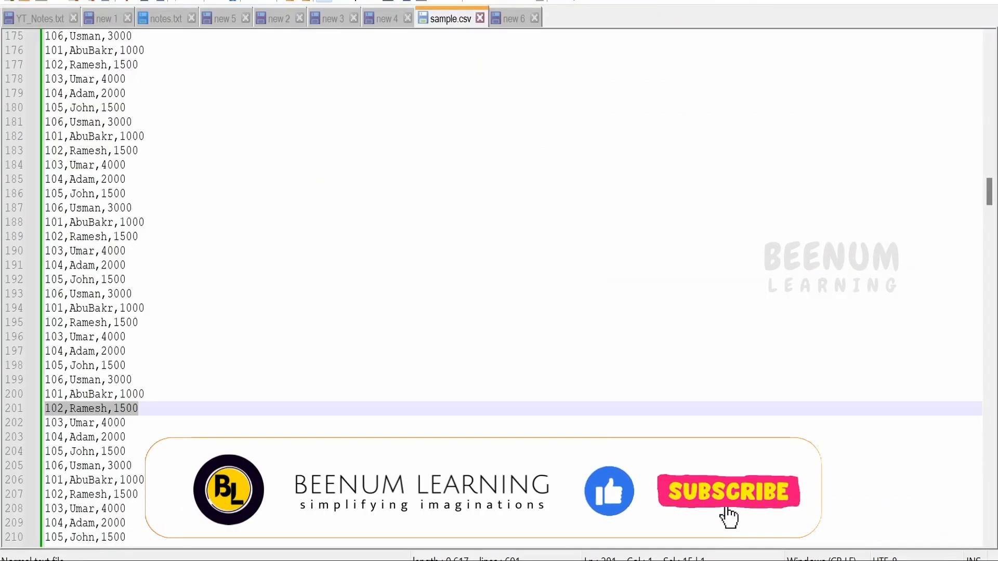
Trace Segment 2's range in sample.csv, highlighting the boundary records on lines 201 and 202 and the record on line 401.
left_click_drag(126, 422, 45, 422)
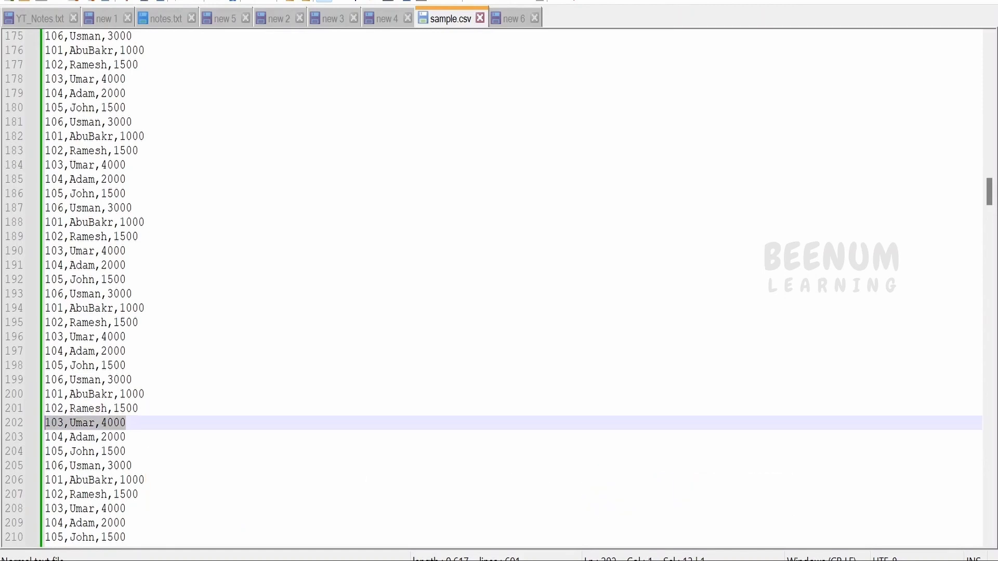
mouse_move(990, 192)
left_mouse_down()
mouse_move(994, 62)
mouse_move(989, 205)
left_mouse_up()
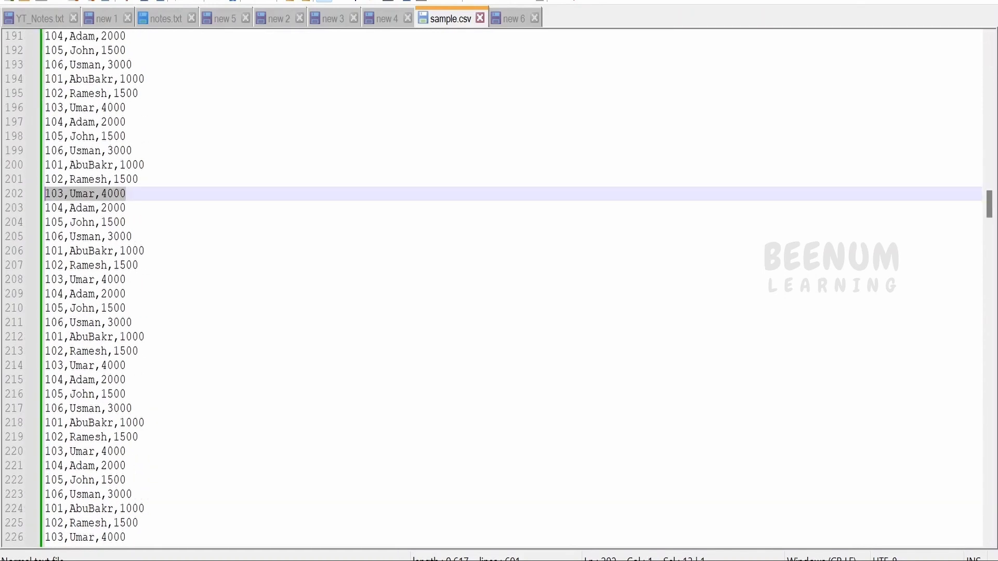
left_click_drag(139, 179, 33, 183)
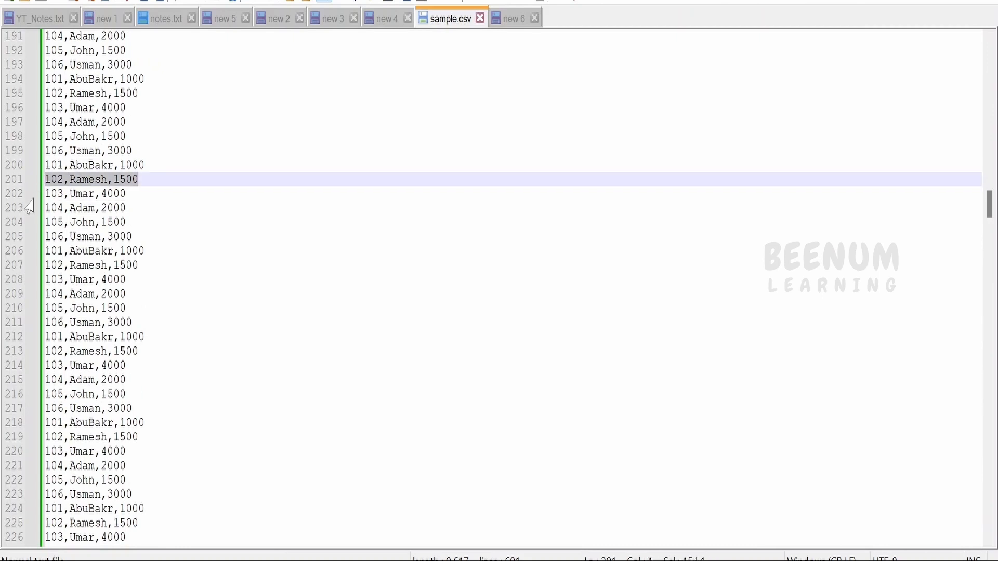
left_click_drag(45, 193, 129, 194)
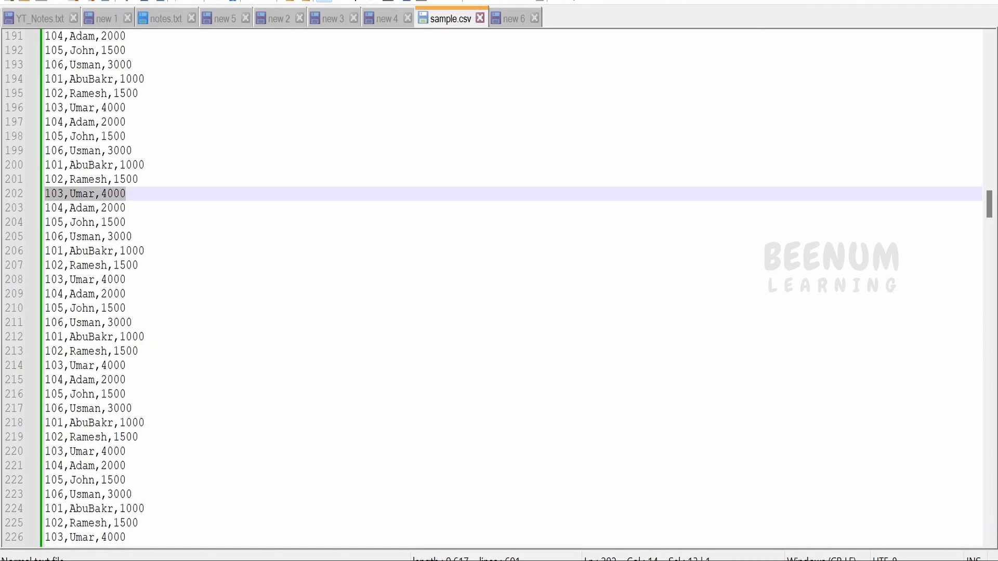
scroll(129, 194, "down", 10)
scroll(499, 286, "down", 13)
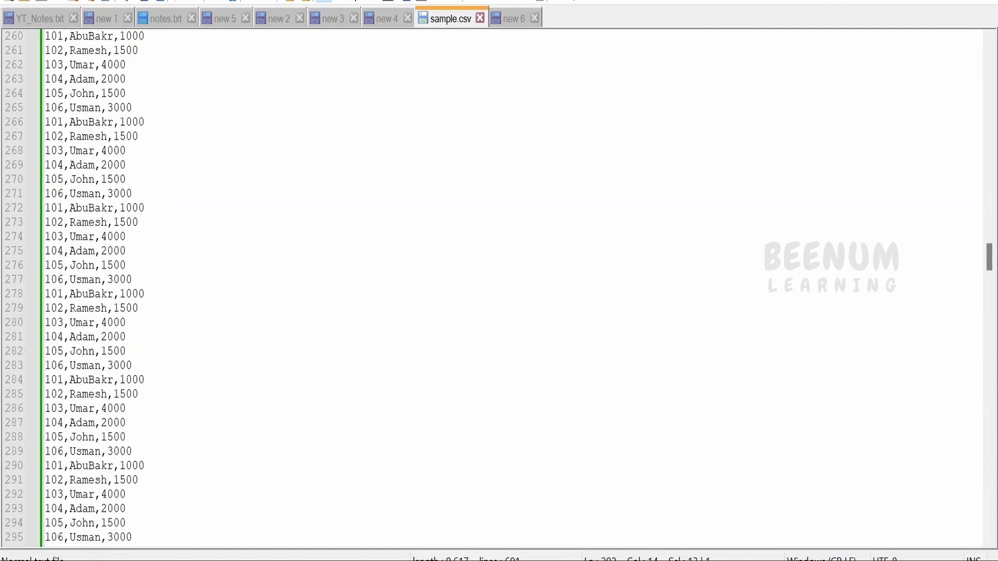
scroll(498, 286, "down", 20)
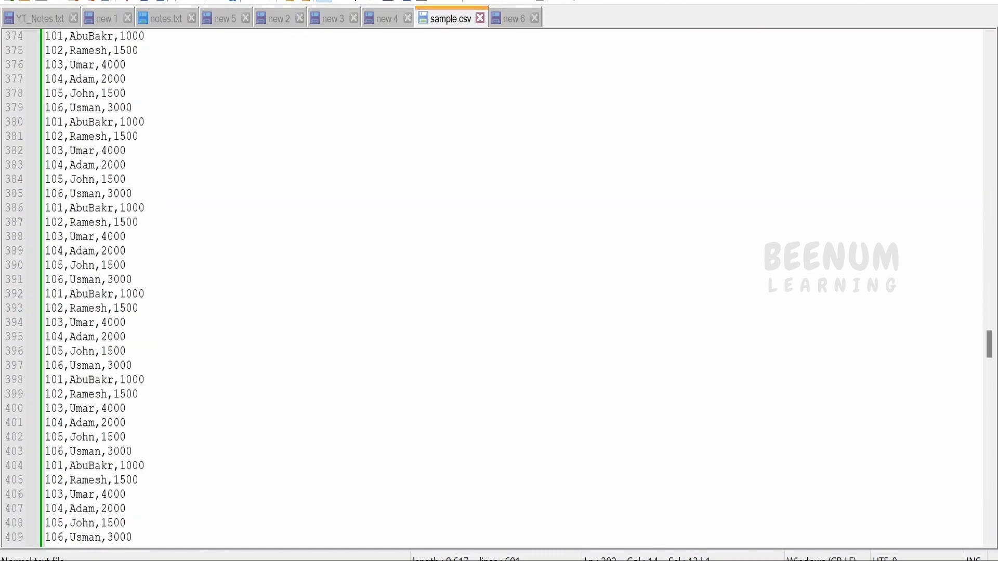
left_click_drag(127, 422, 45, 437)
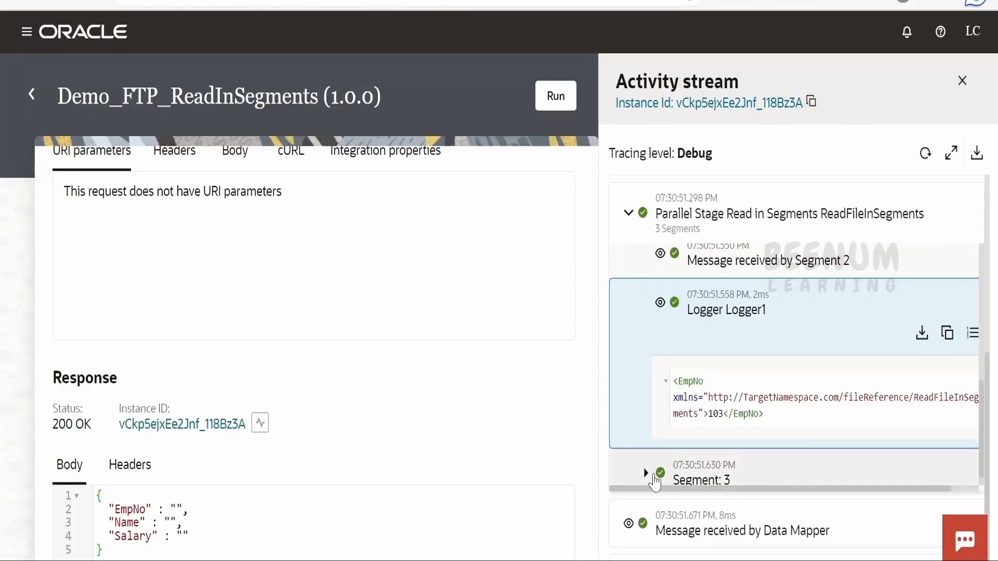
Expand Segment 3 in the activity stream, view its Logger1 payload, and look over the run's response body.
left_click(645, 473)
left_click(660, 456)
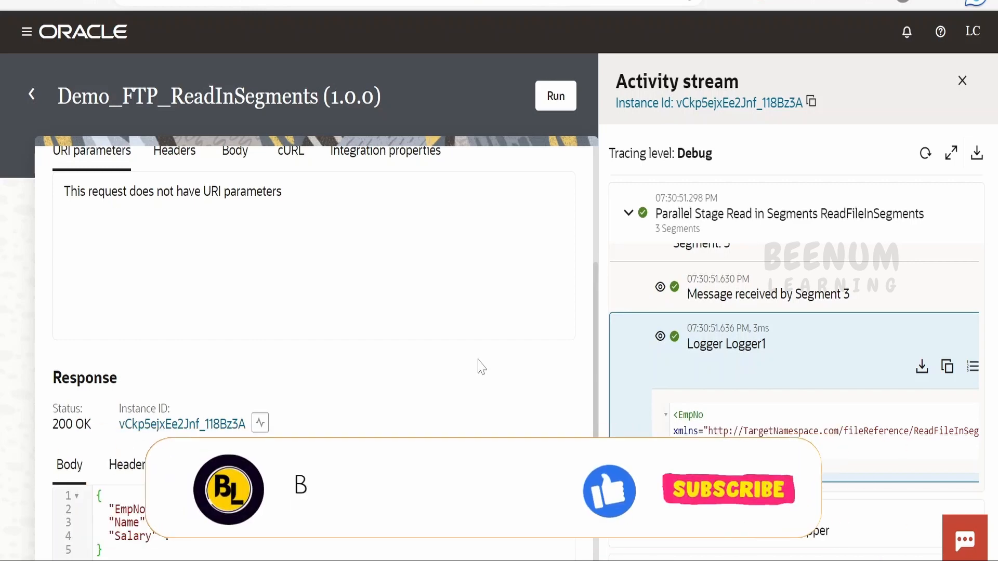
scroll(545, 427, "down", 1)
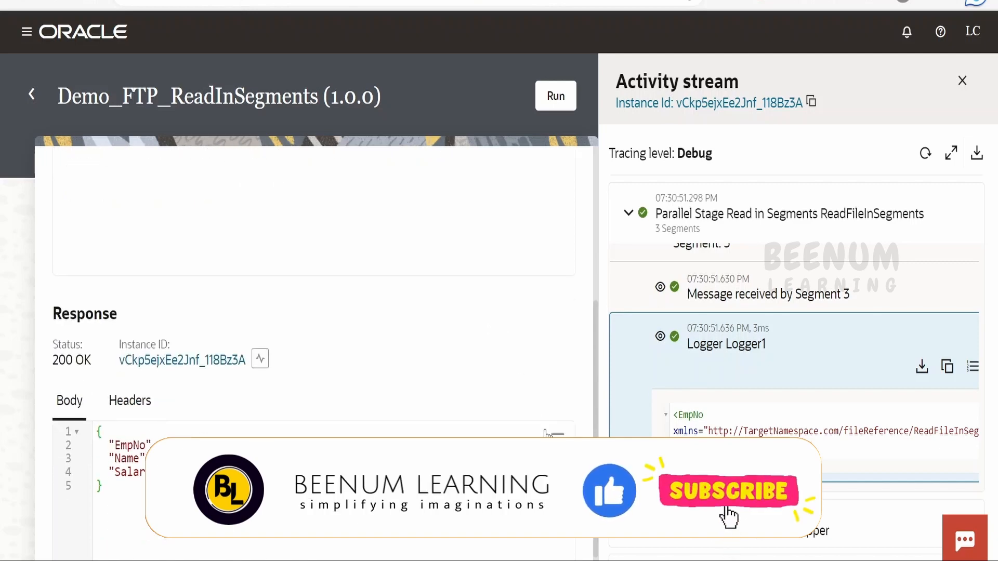